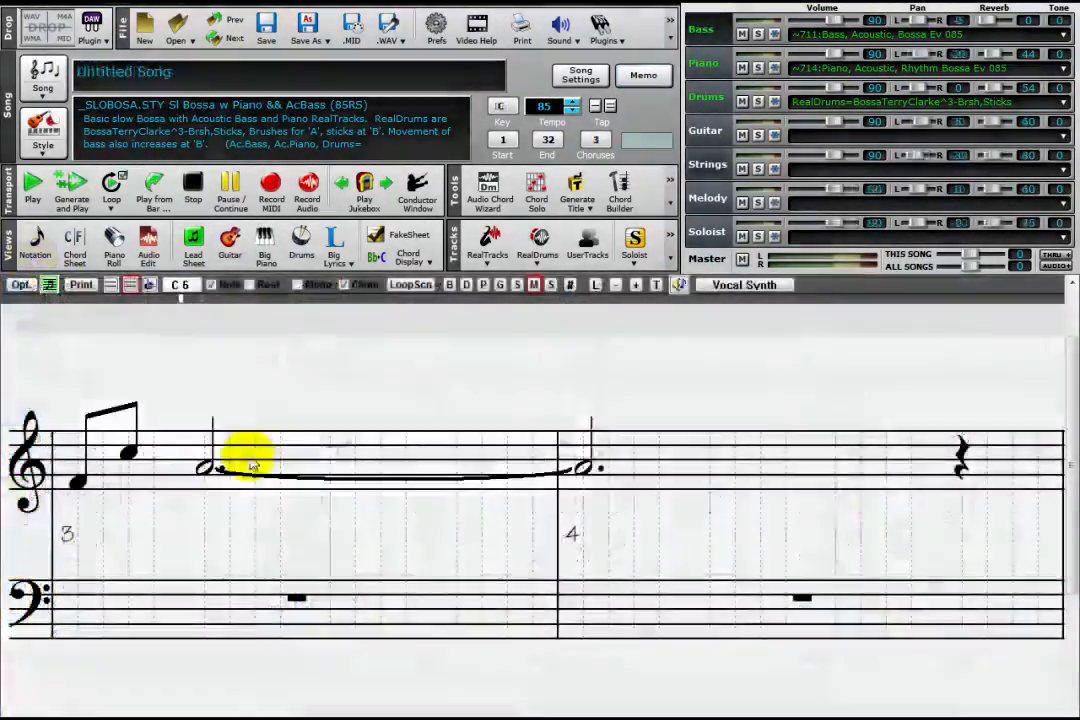
Step: Enter the melody notes C, E, C, A and F in bar 3, followed by C and E in bar 4
click(254, 453)
click(330, 438)
click(381, 453)
click(457, 467)
click(507, 482)
click(632, 455)
click(716, 444)
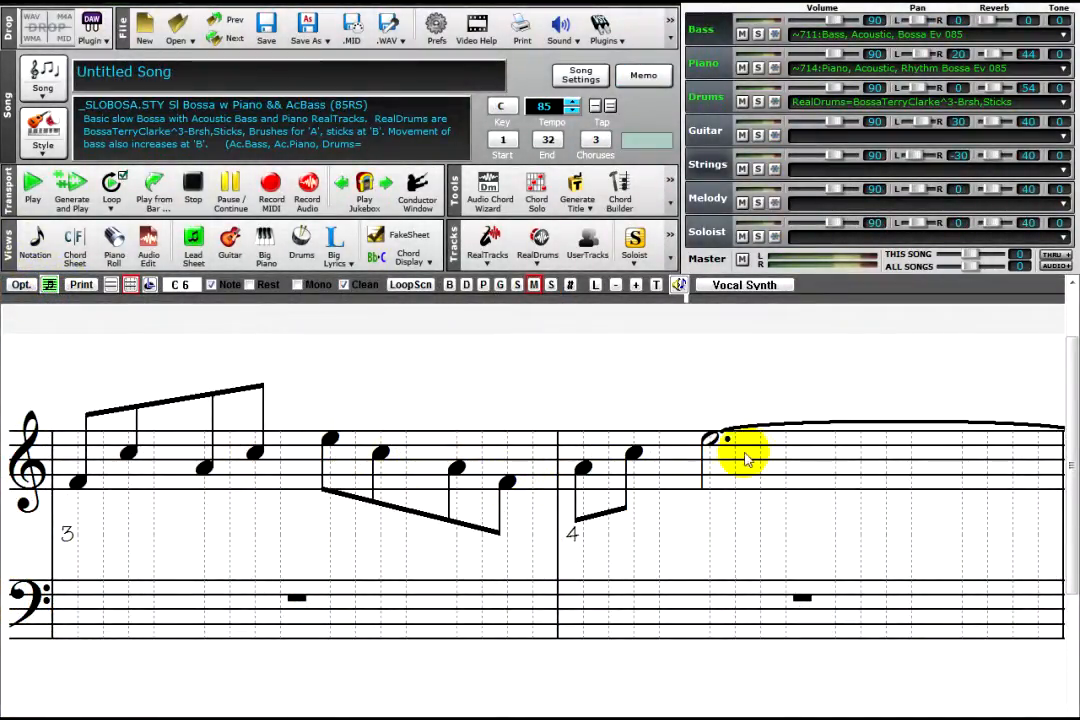
click(768, 446)
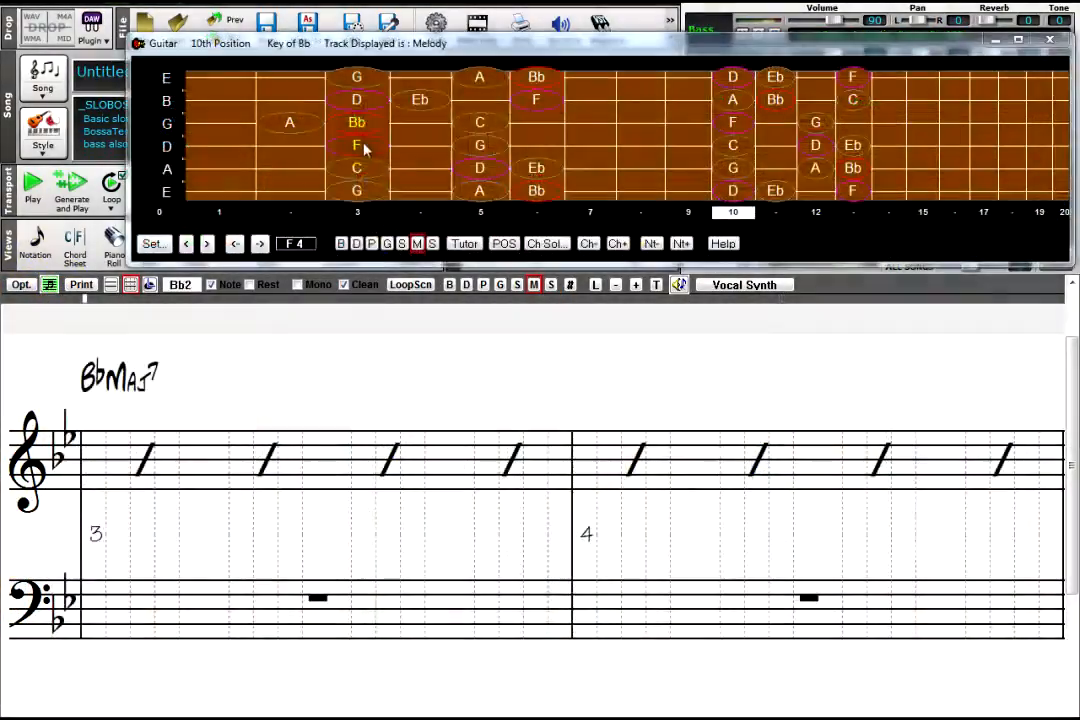
Step: Enter a BbMaj7 chord in bar 3 from the guitar fretboard by stacking the notes F, Bb, D and A
click(365, 148)
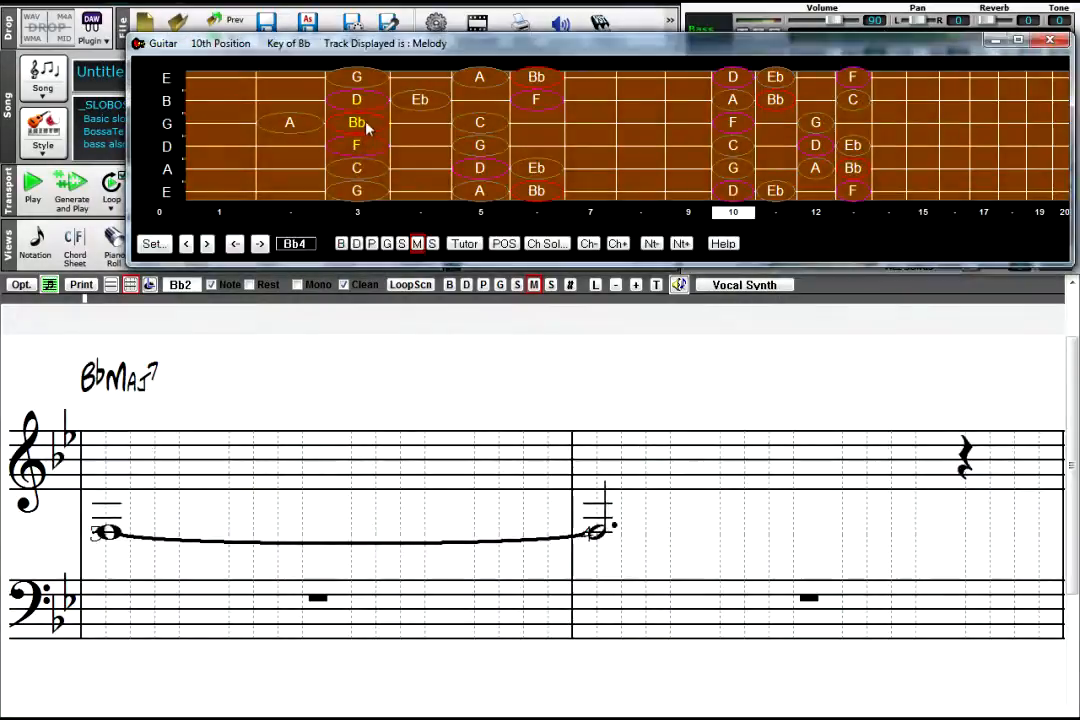
click(366, 125)
click(366, 104)
click(476, 82)
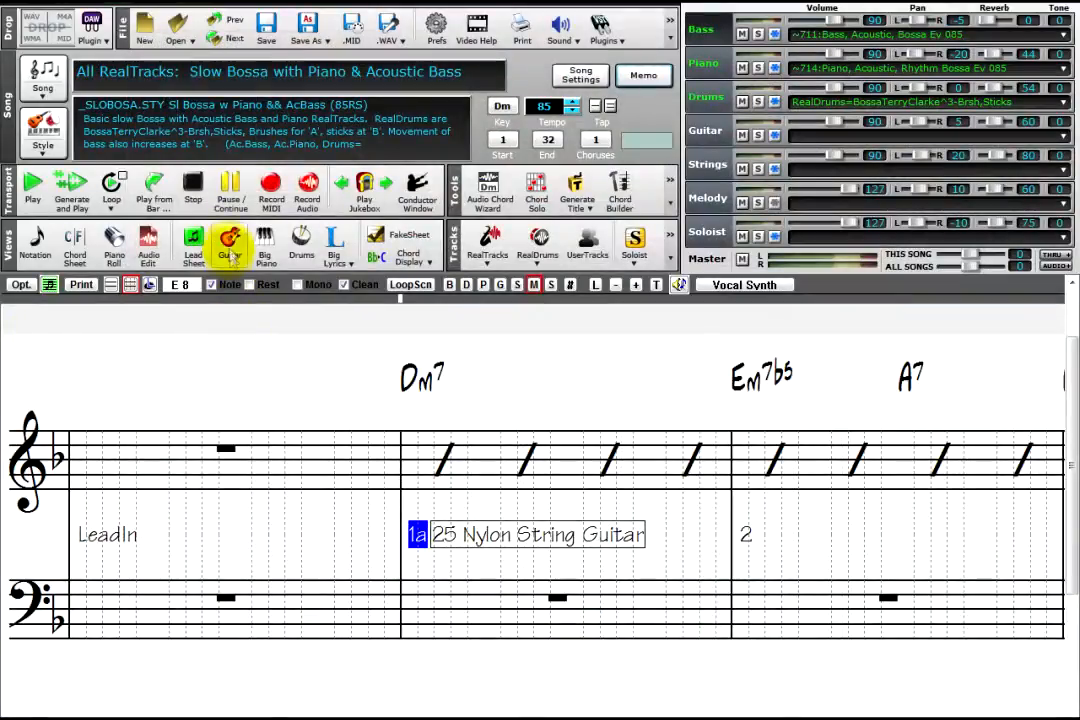
Step: Show the guitar fretboard and accept its settings with Send Notes to Notation Window enabled
click(230, 252)
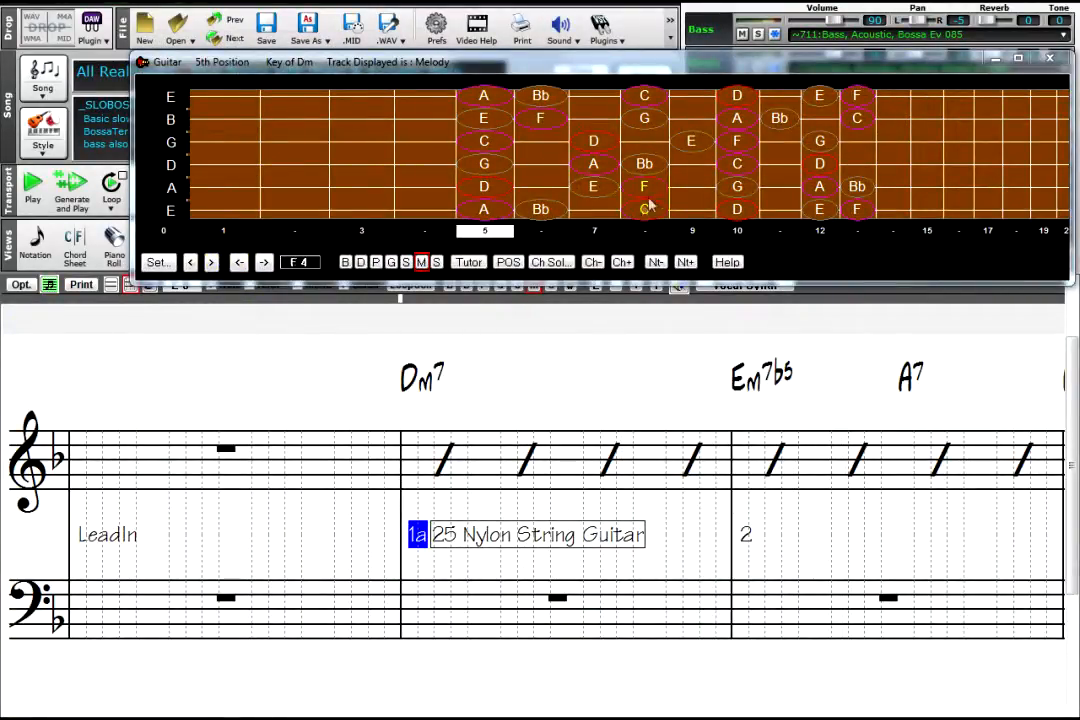
click(158, 263)
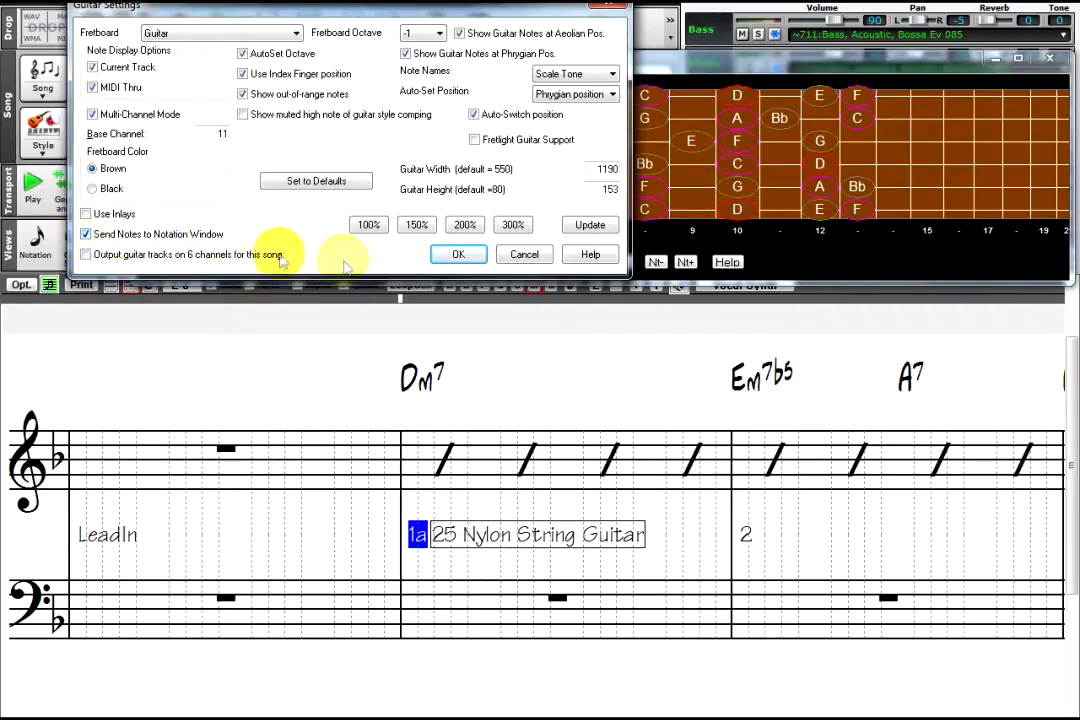
click(458, 255)
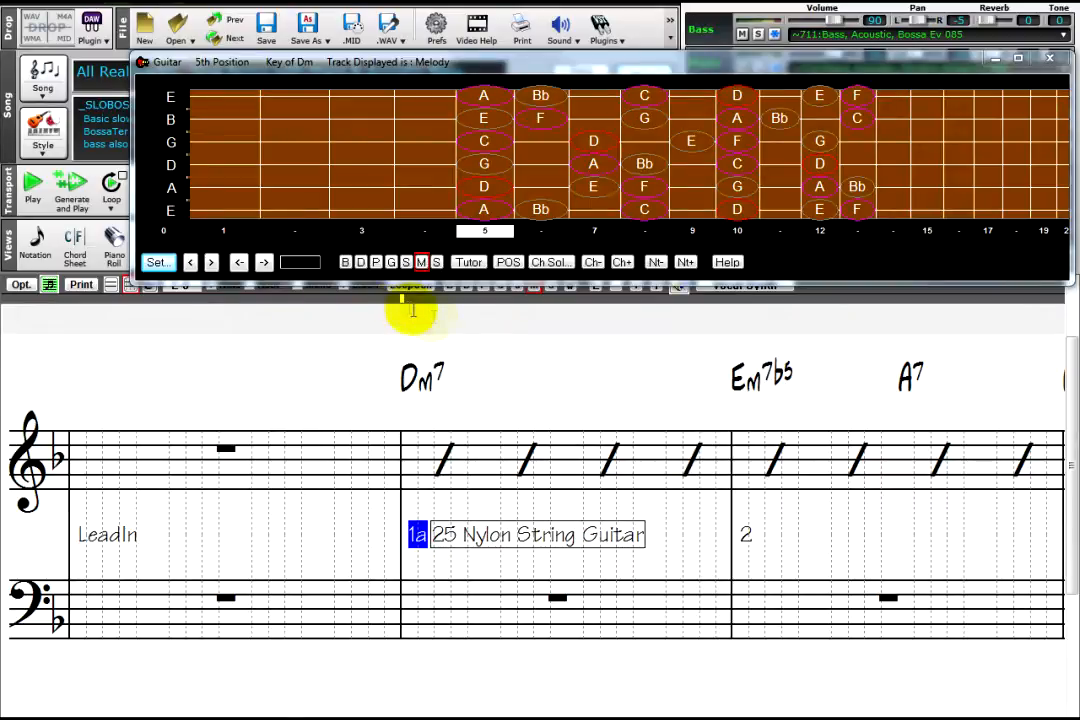
Step: Enter the bar 1 melody A, Bb, A and G from the fretboard's D string around 5th position
click(593, 172)
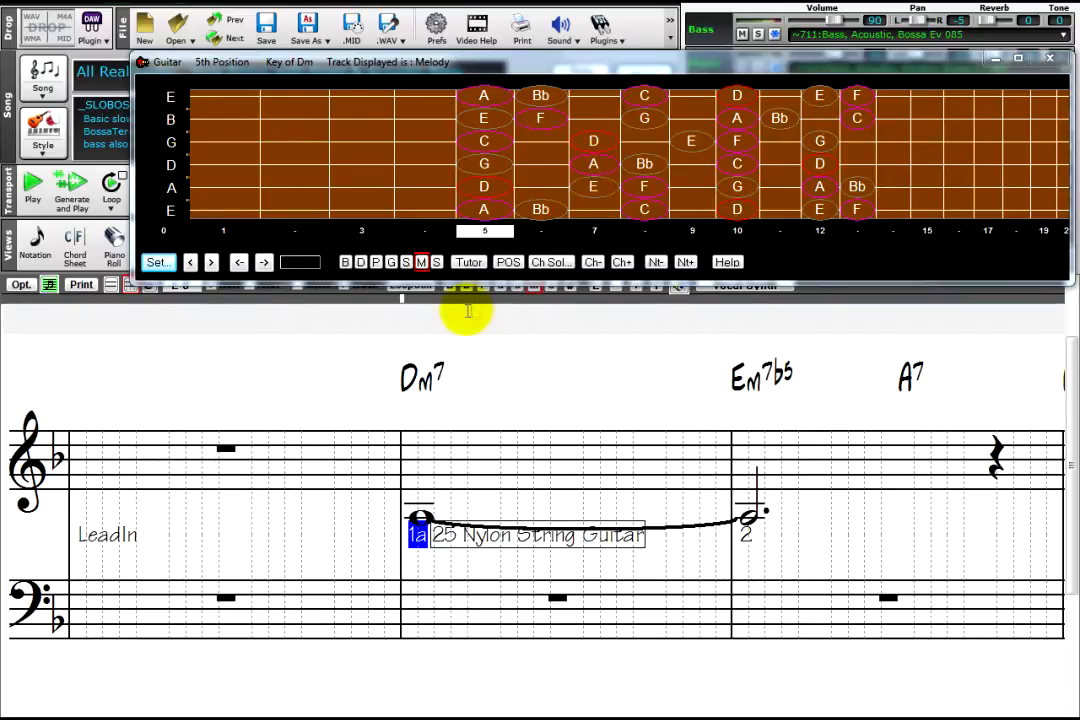
click(644, 165)
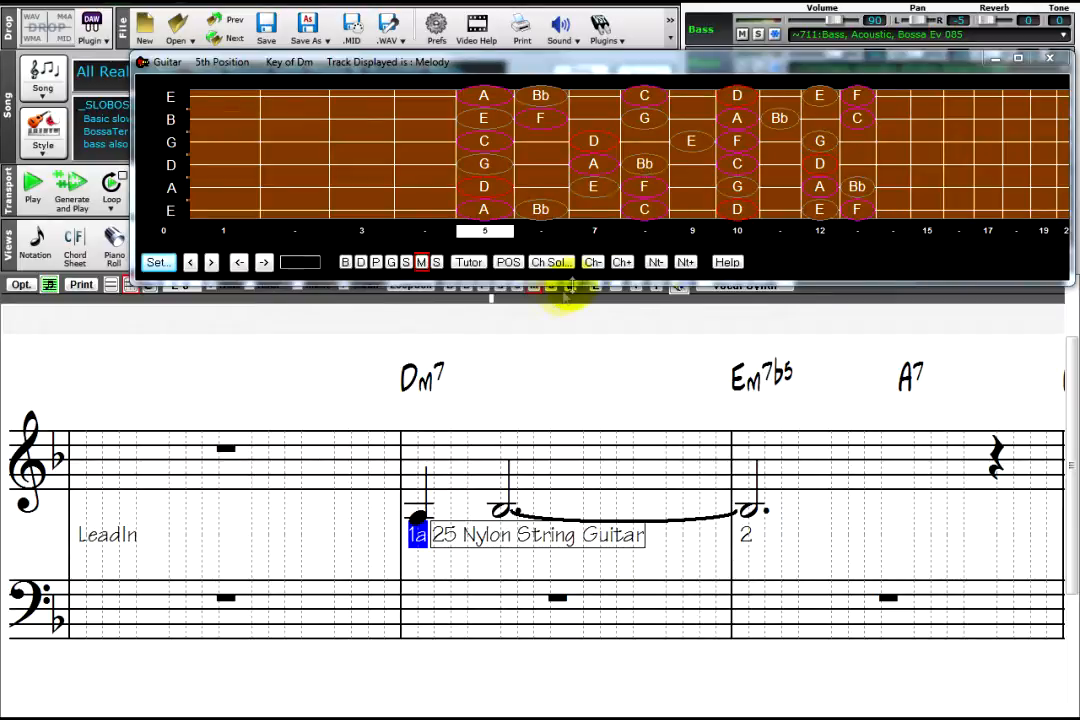
click(598, 170)
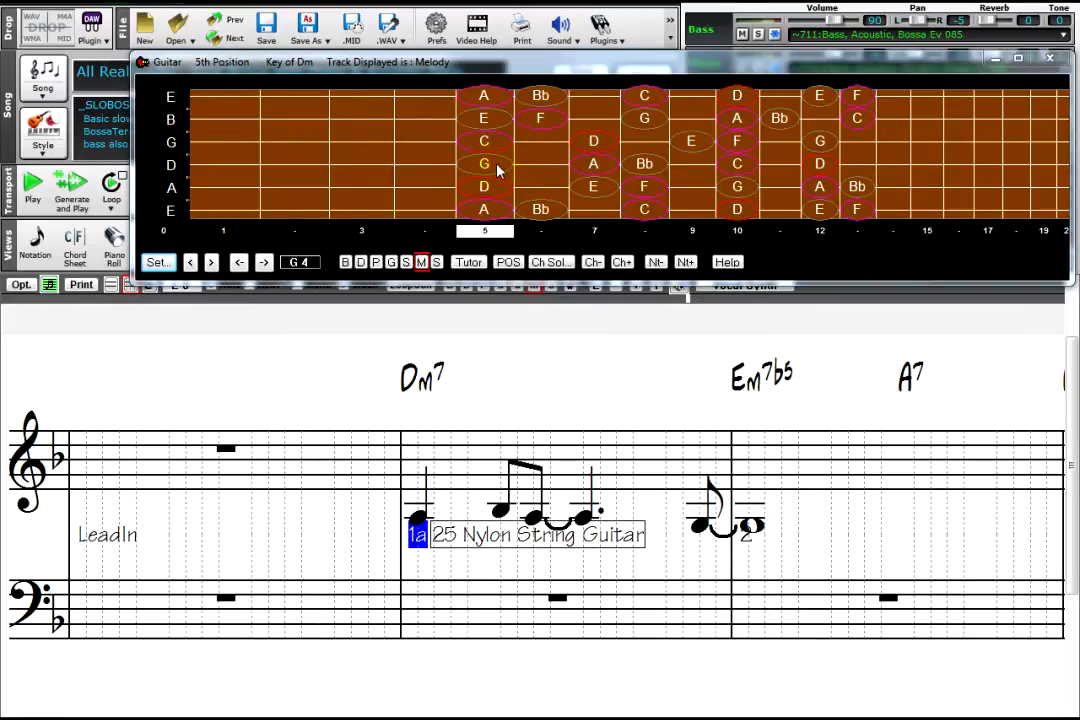
Step: Enter the eighth notes A, Bb, A and G in the first half of bar 2 from the fretboard's D string
click(595, 172)
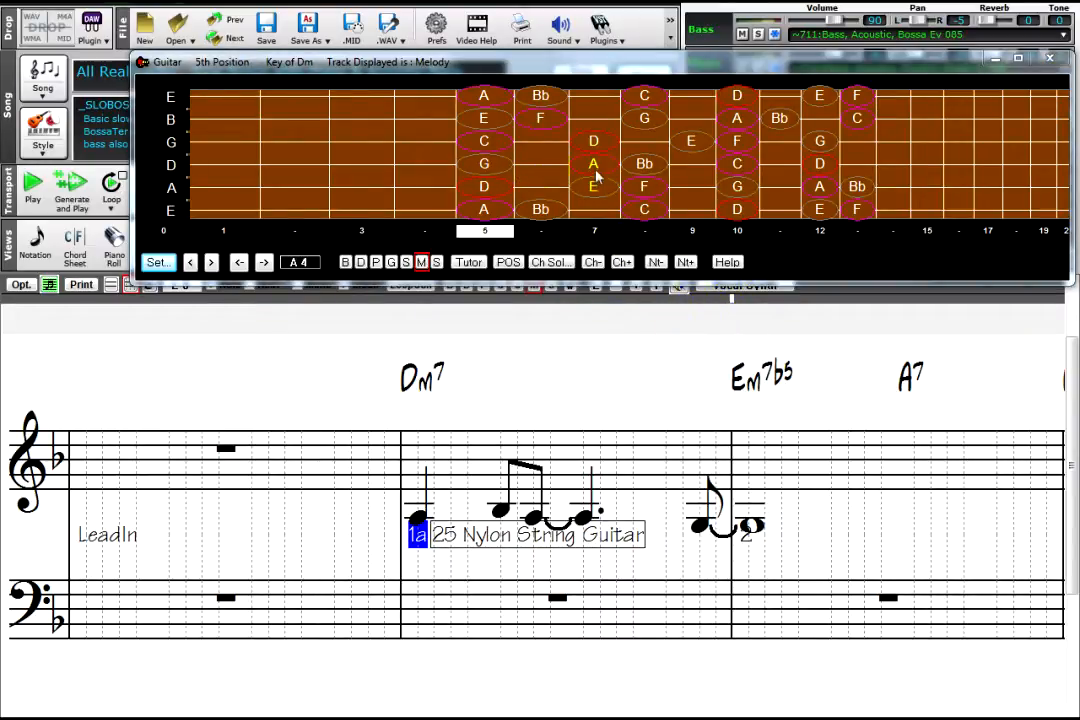
click(645, 170)
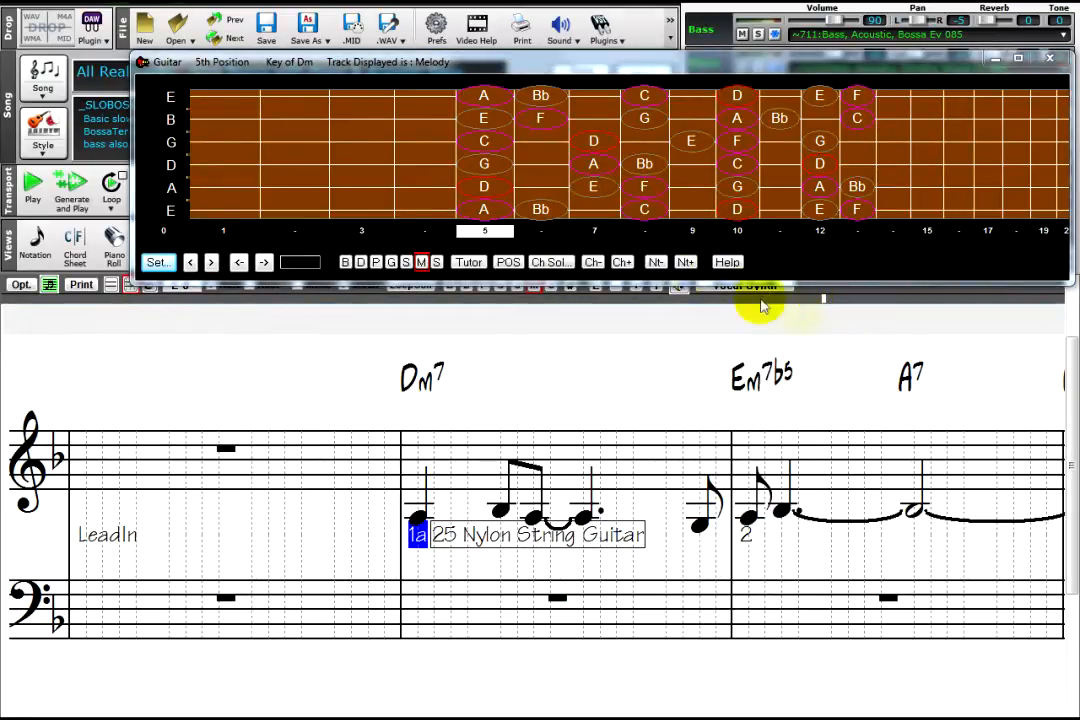
click(601, 169)
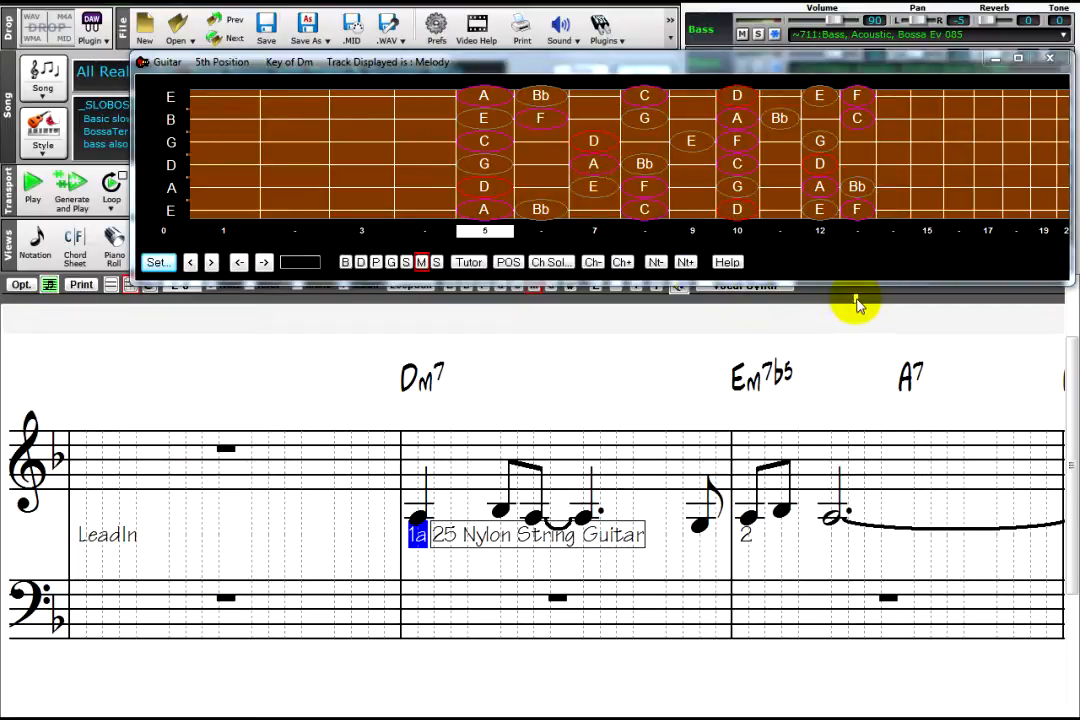
click(503, 172)
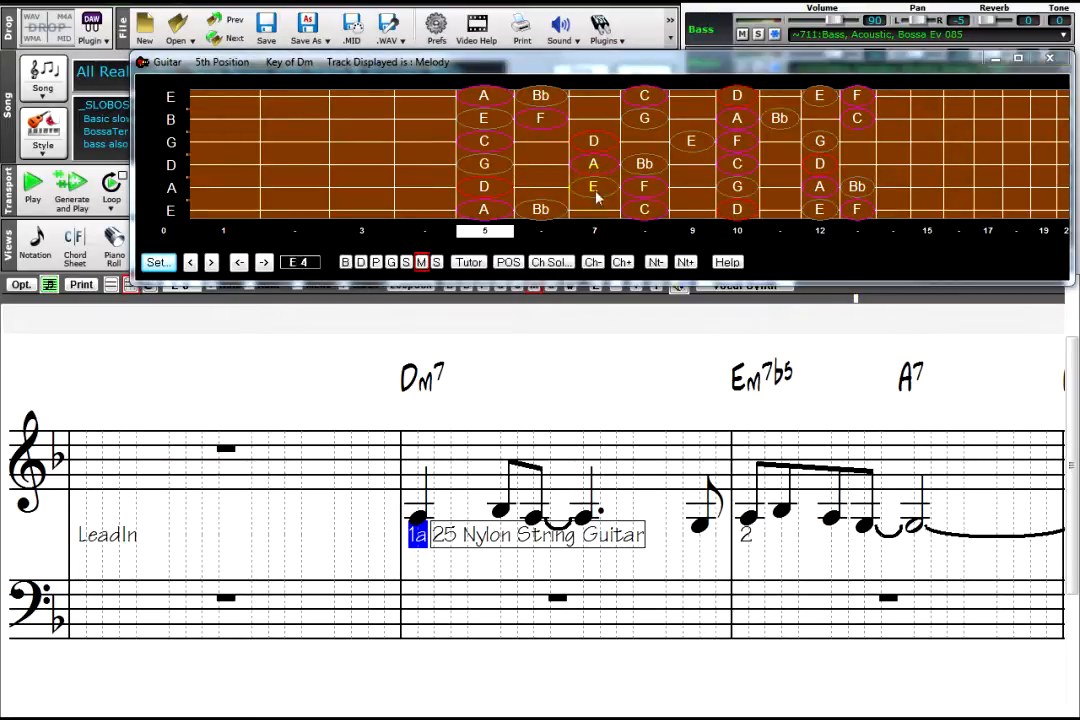
Step: Enter C#, D, F and E from the fretboard over bar 2's A7, followed by D and E in bar 3
click(557, 148)
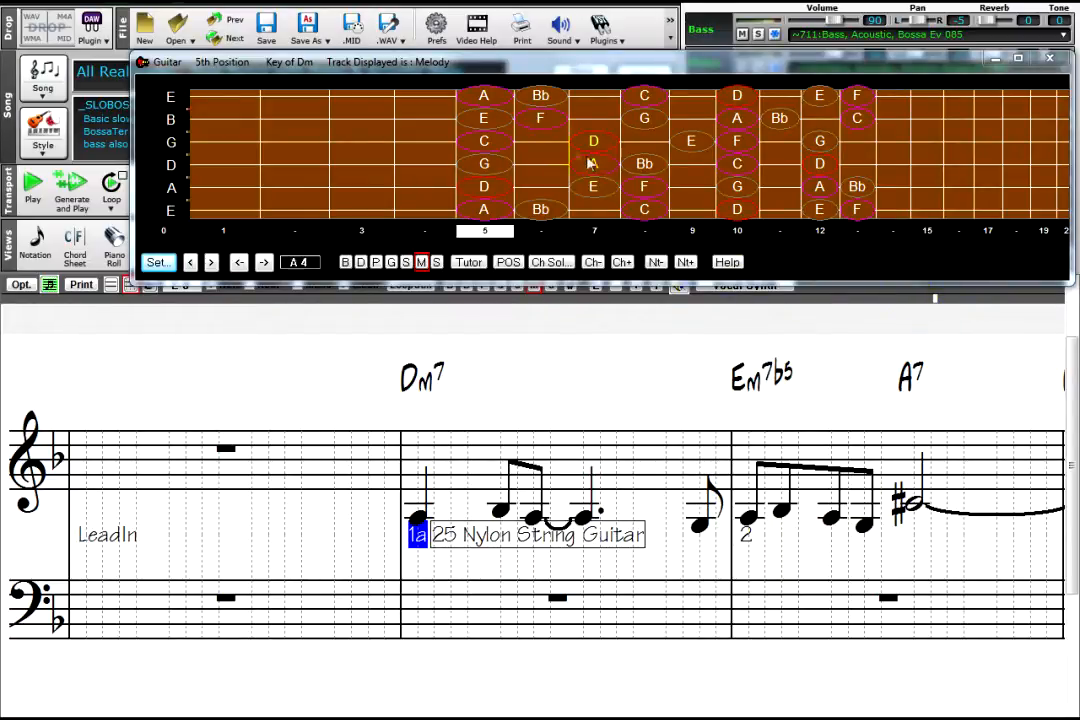
click(587, 150)
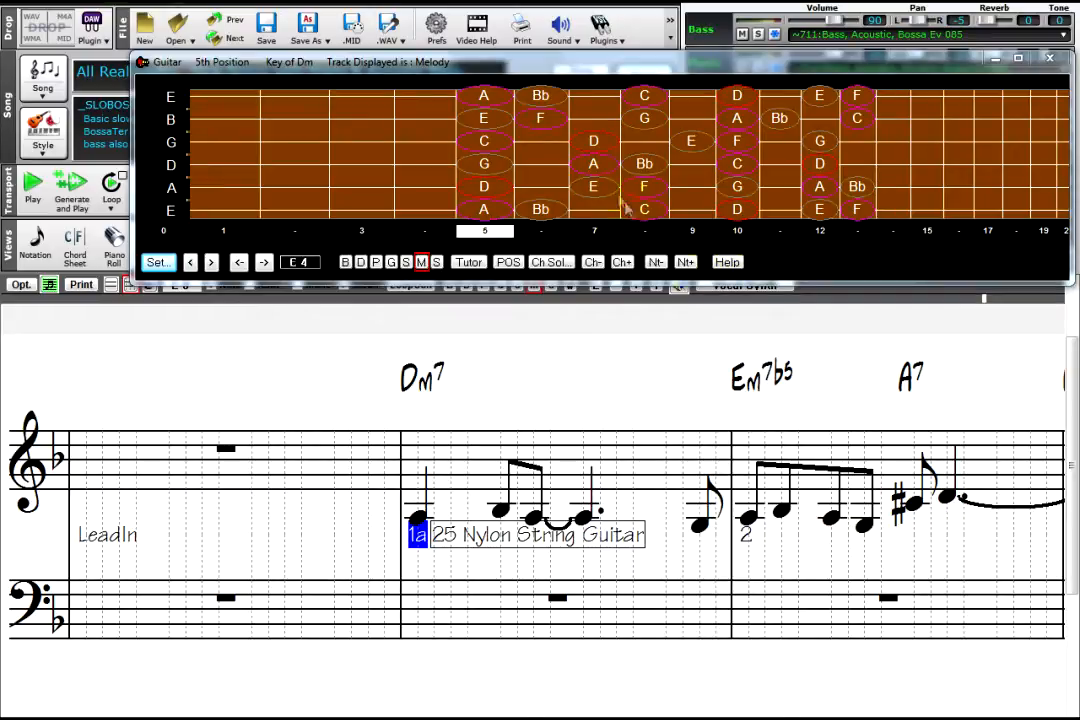
click(545, 125)
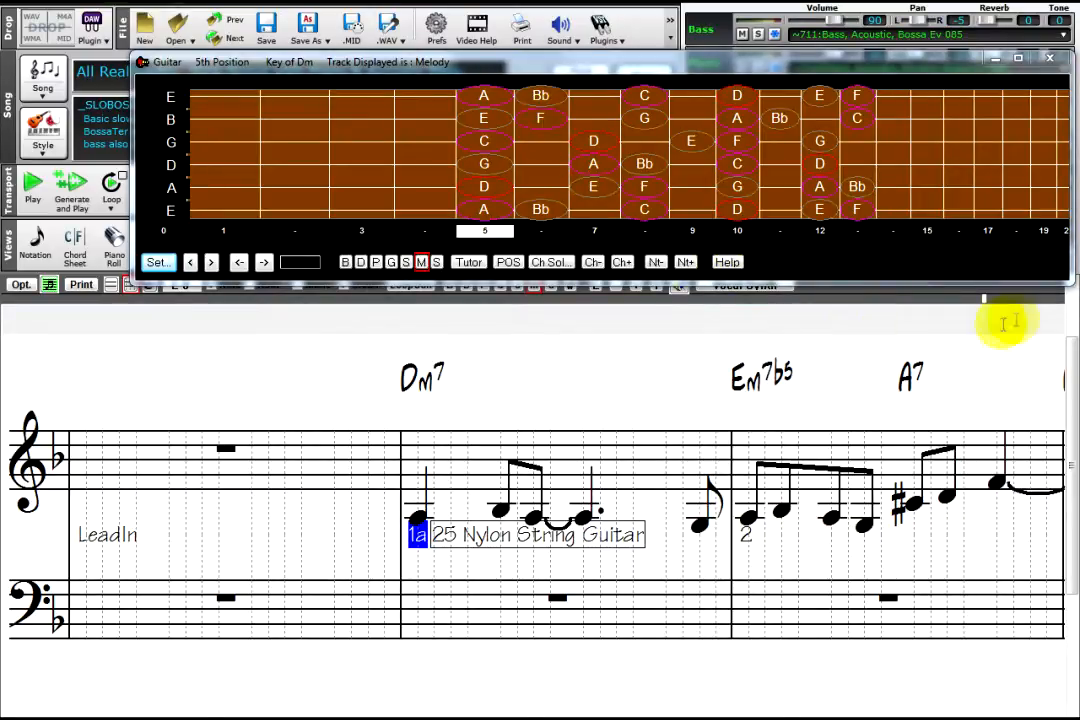
click(496, 124)
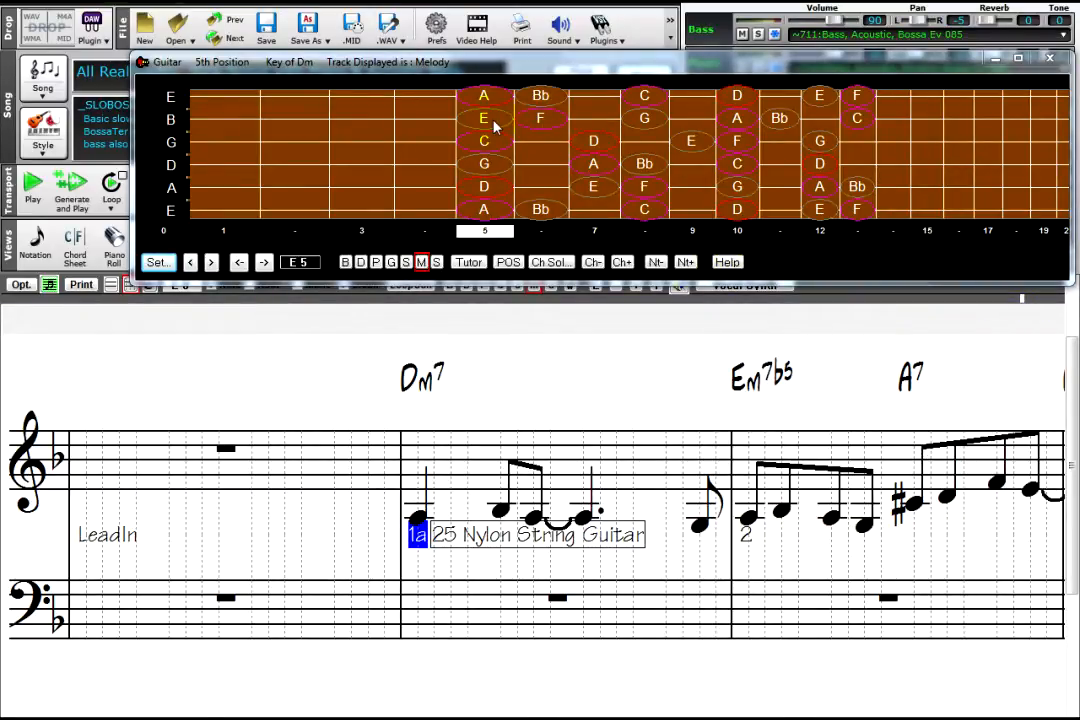
click(1055, 716)
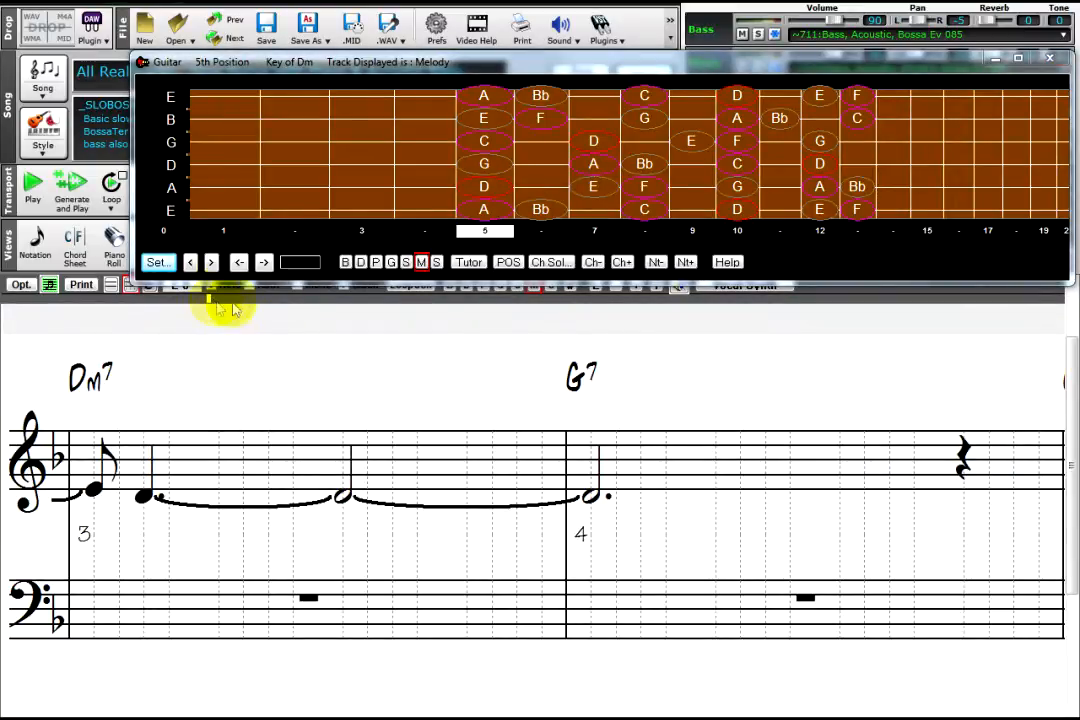
click(488, 121)
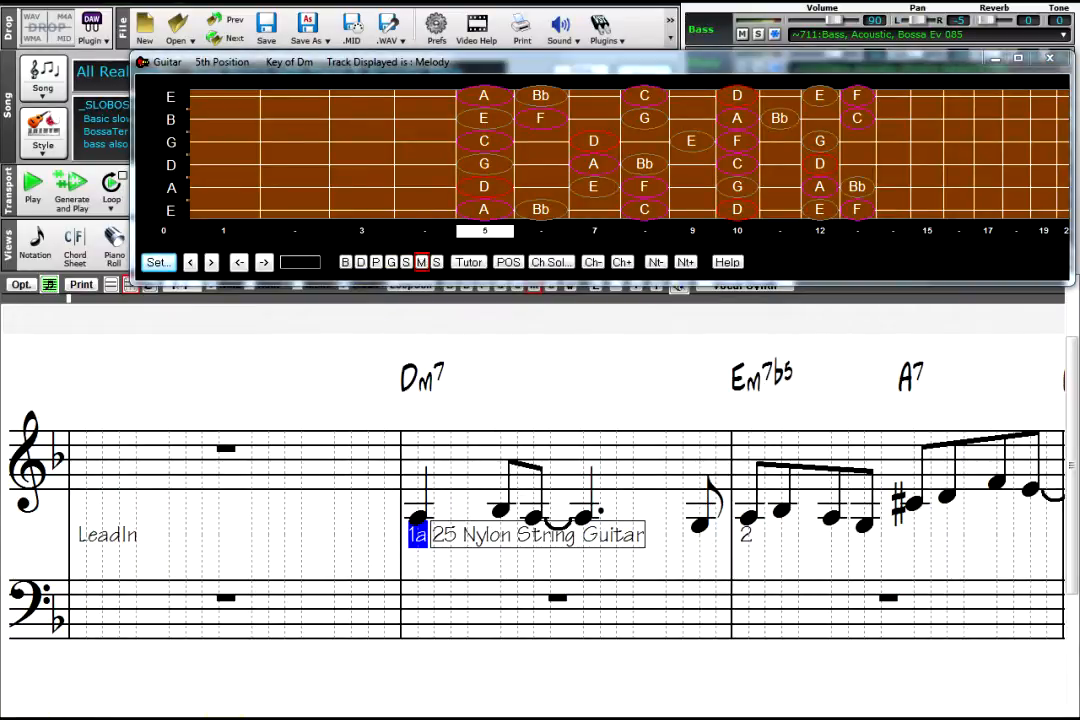
Step: Set the notation window's Track Type to Guitar so the melody gets a tab staff
click(20, 285)
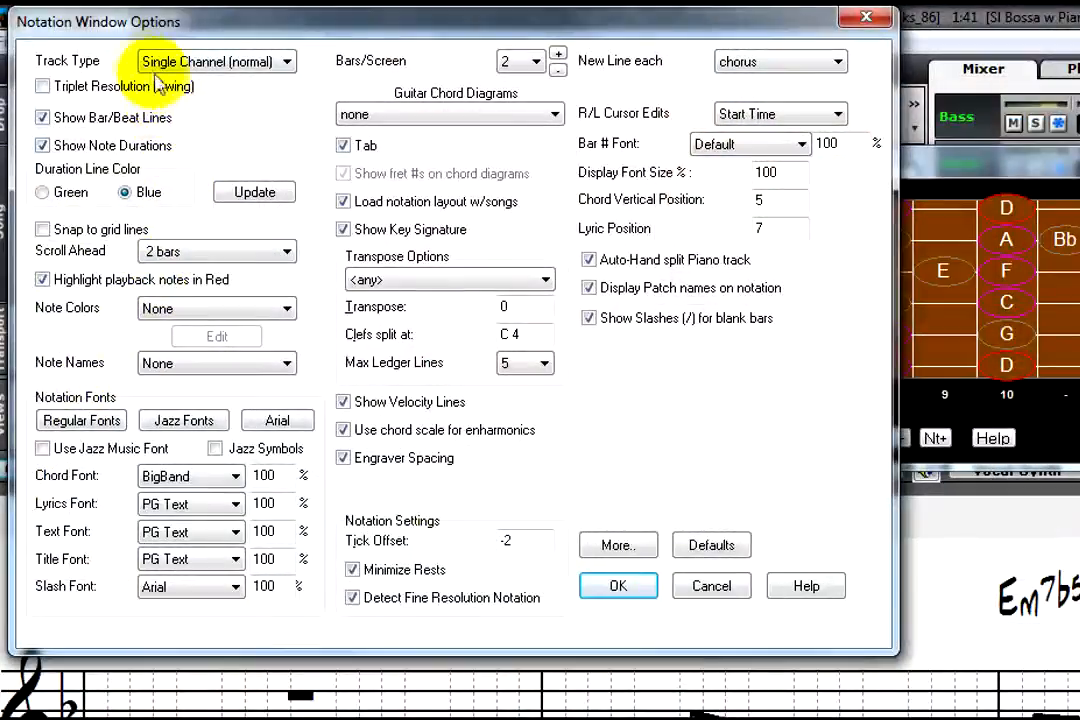
click(167, 64)
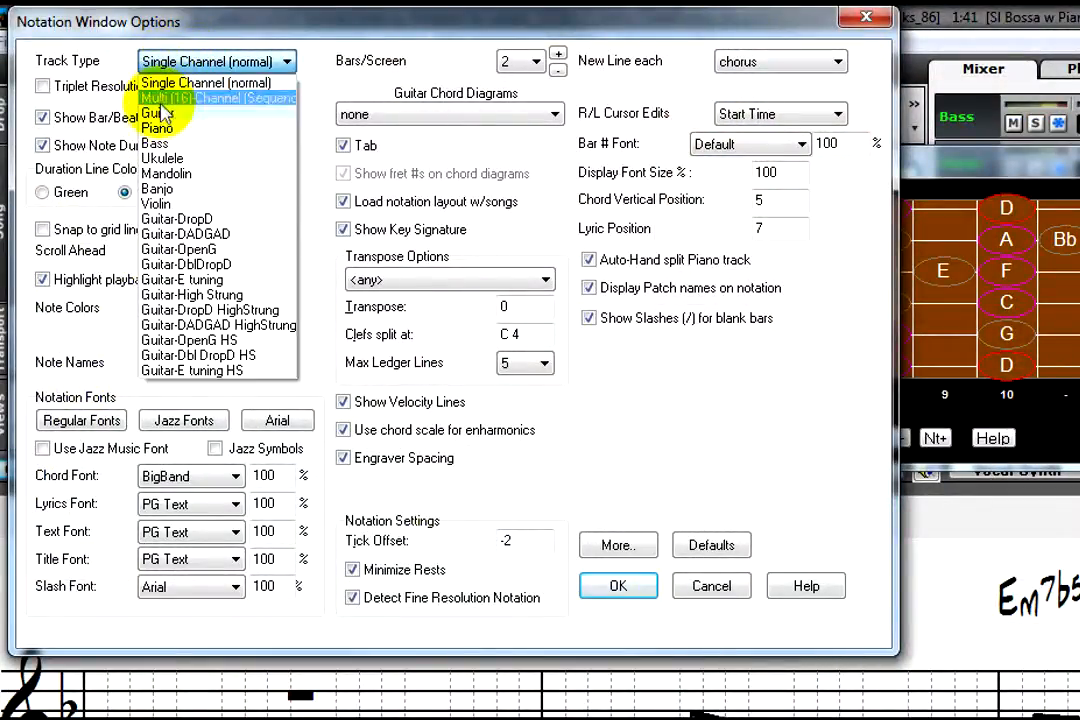
click(193, 108)
click(610, 590)
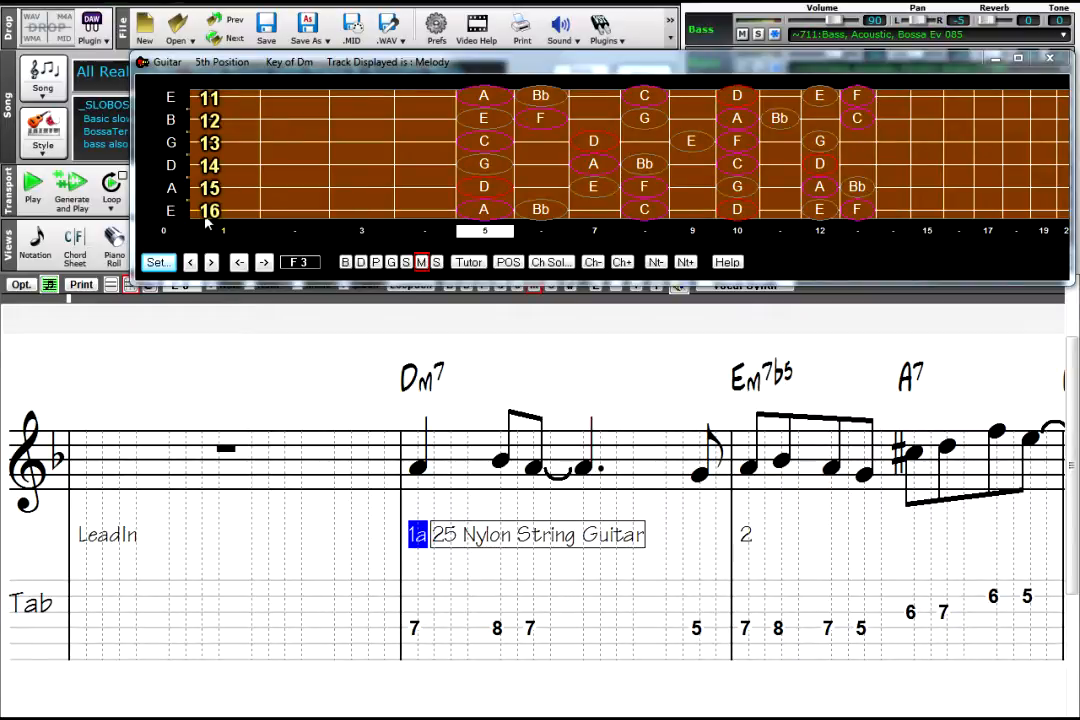
Step: Move the fretboard clear of the notation toolbar and inspect the channel numbers in the melody's event list
drag(468, 66, 463, 48)
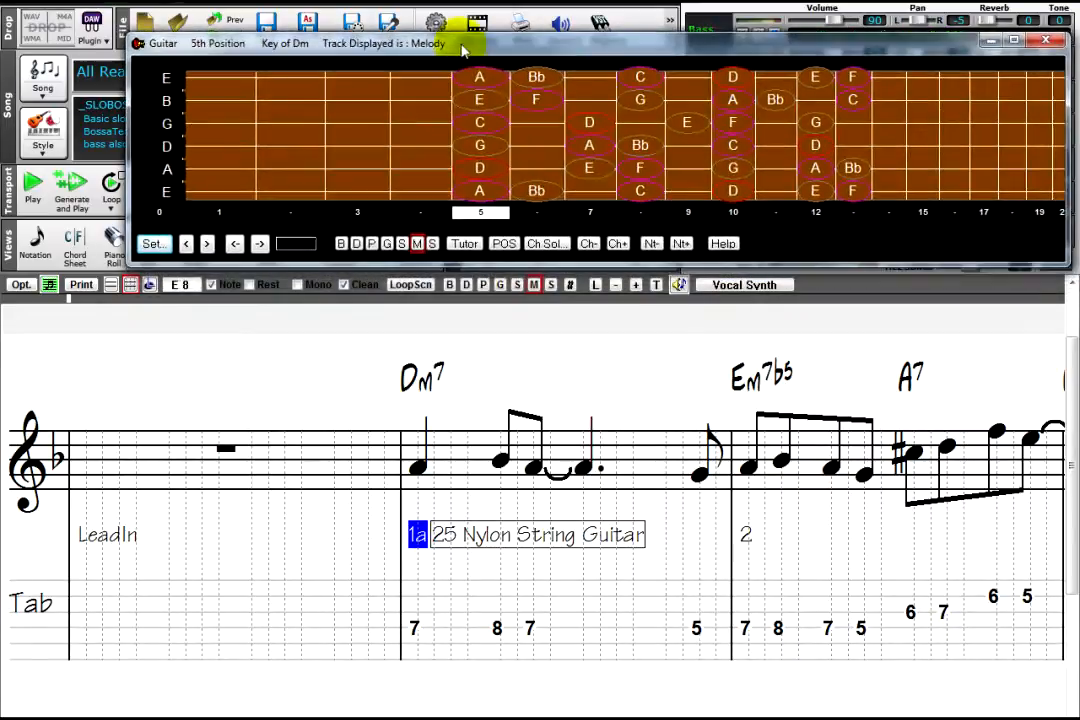
click(568, 288)
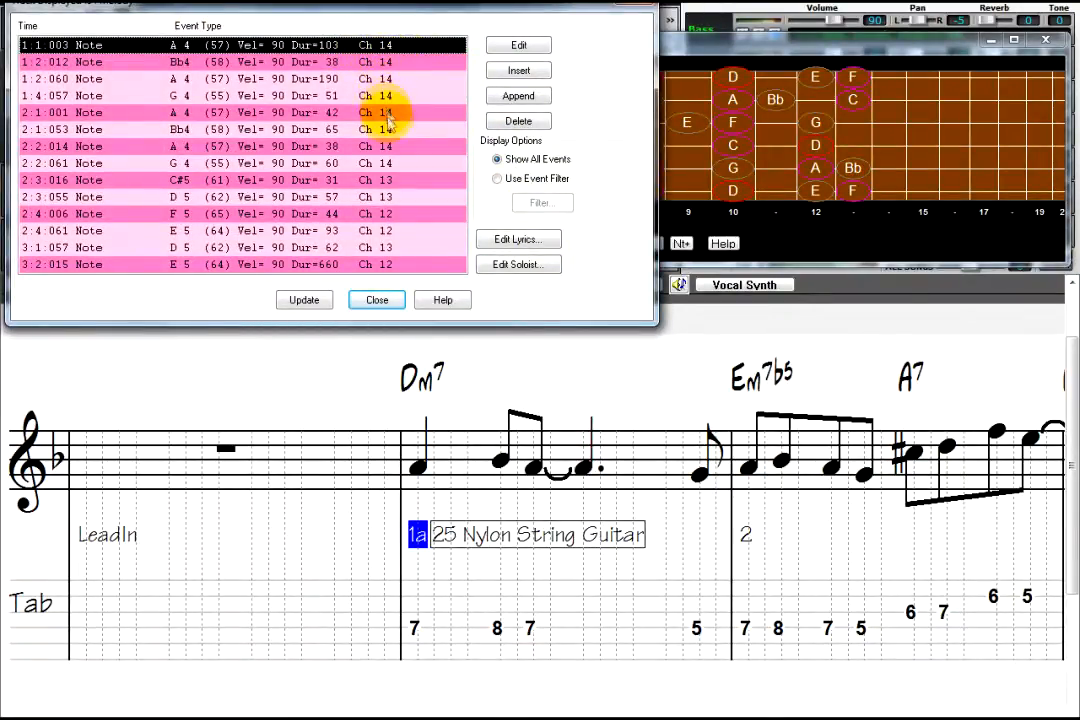
click(380, 301)
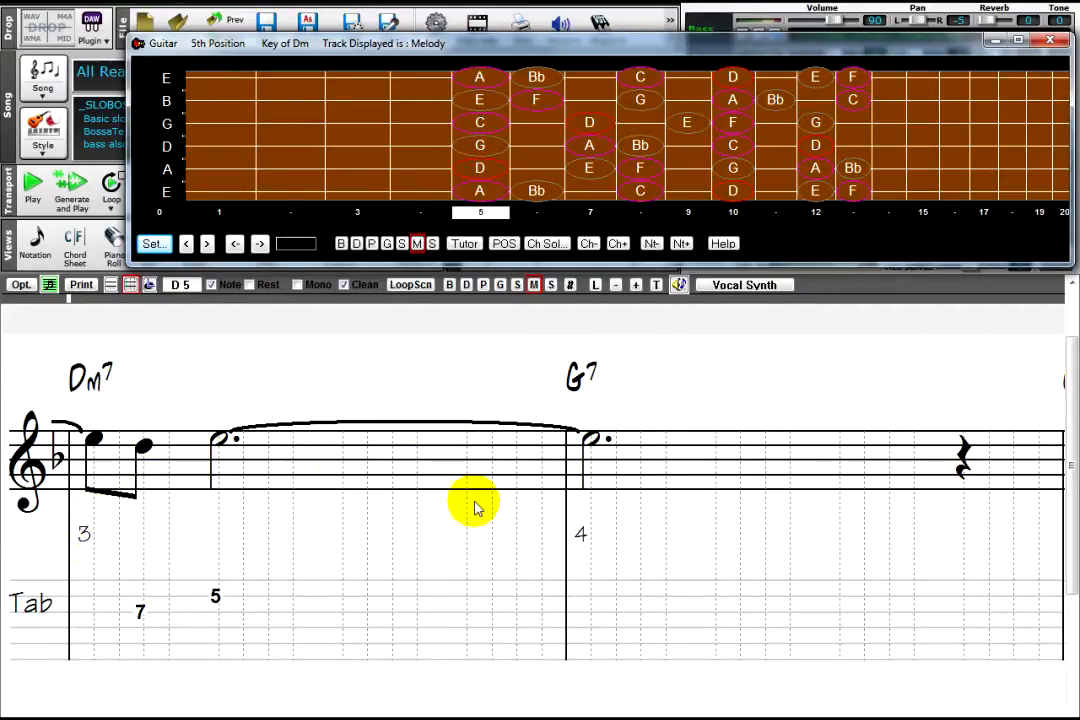
Step: Add the sixteenth notes E, F, G and F# on beat 4 of bar 3 directly on the staff
click(466, 441)
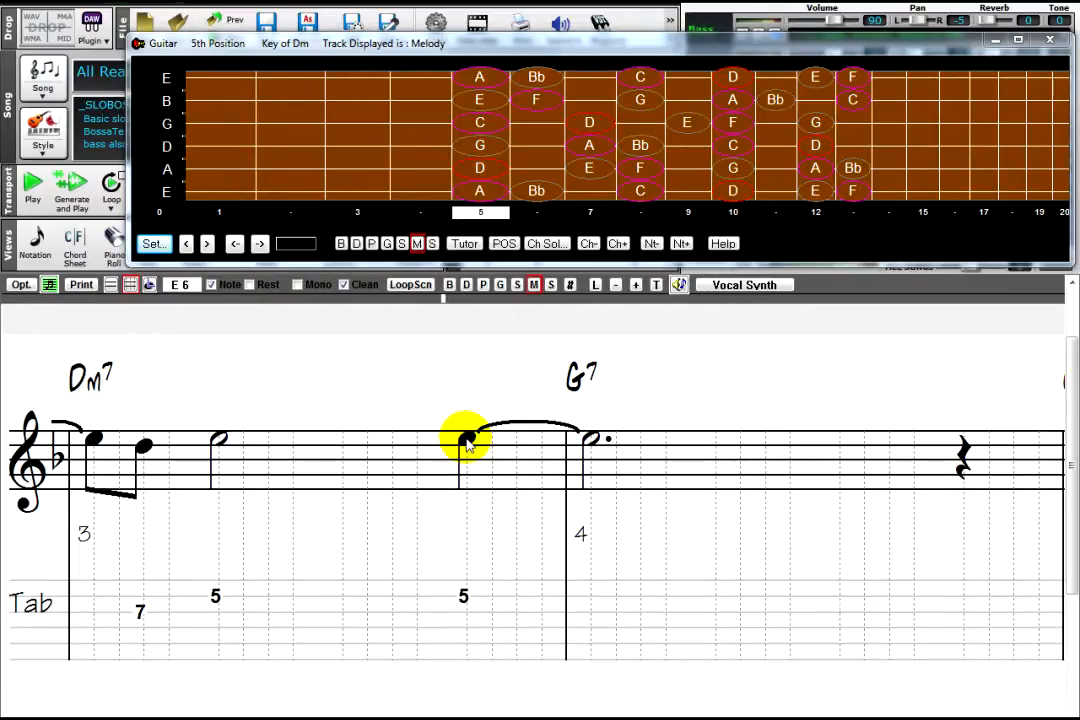
click(494, 430)
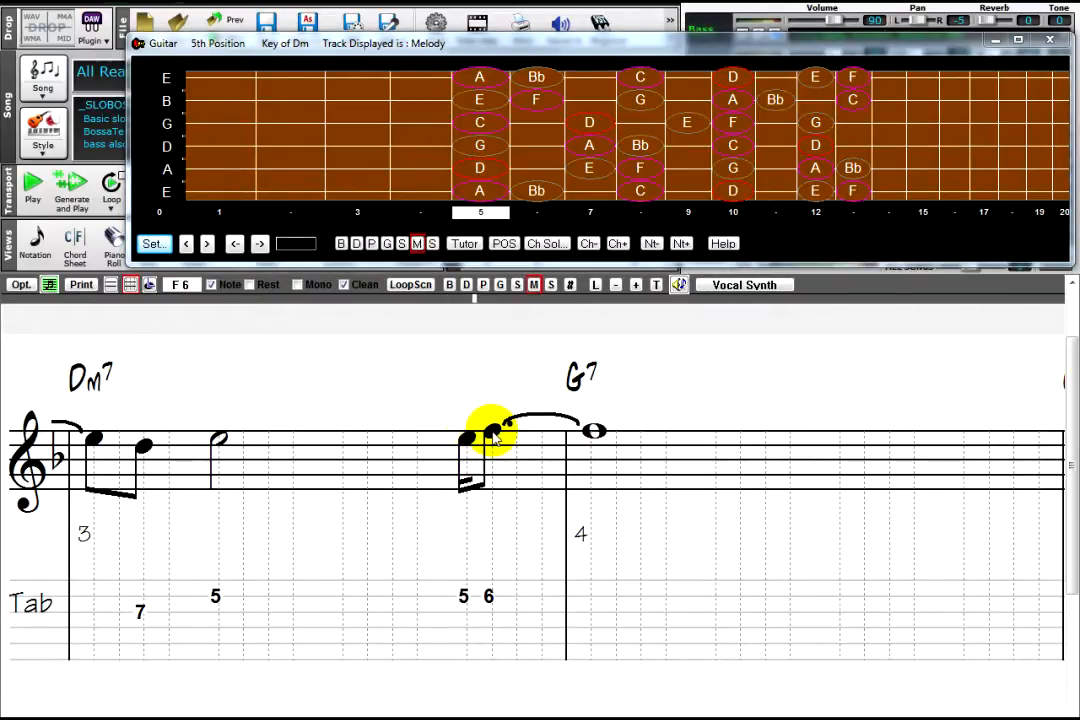
click(518, 428)
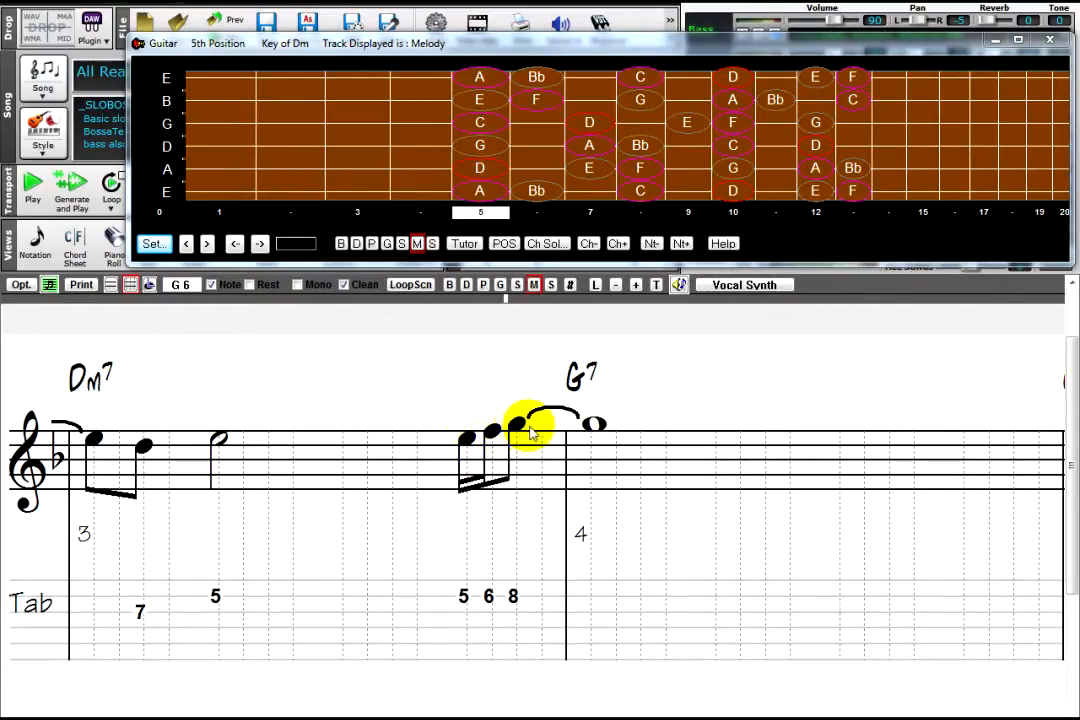
click(542, 434)
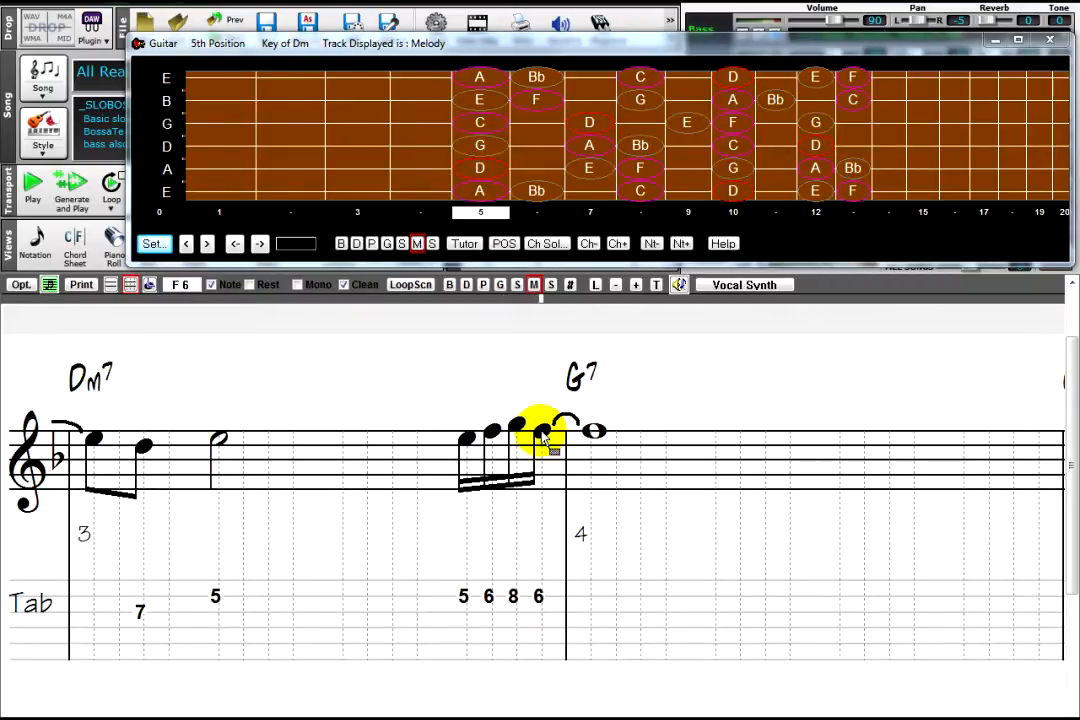
shift+click(542, 434)
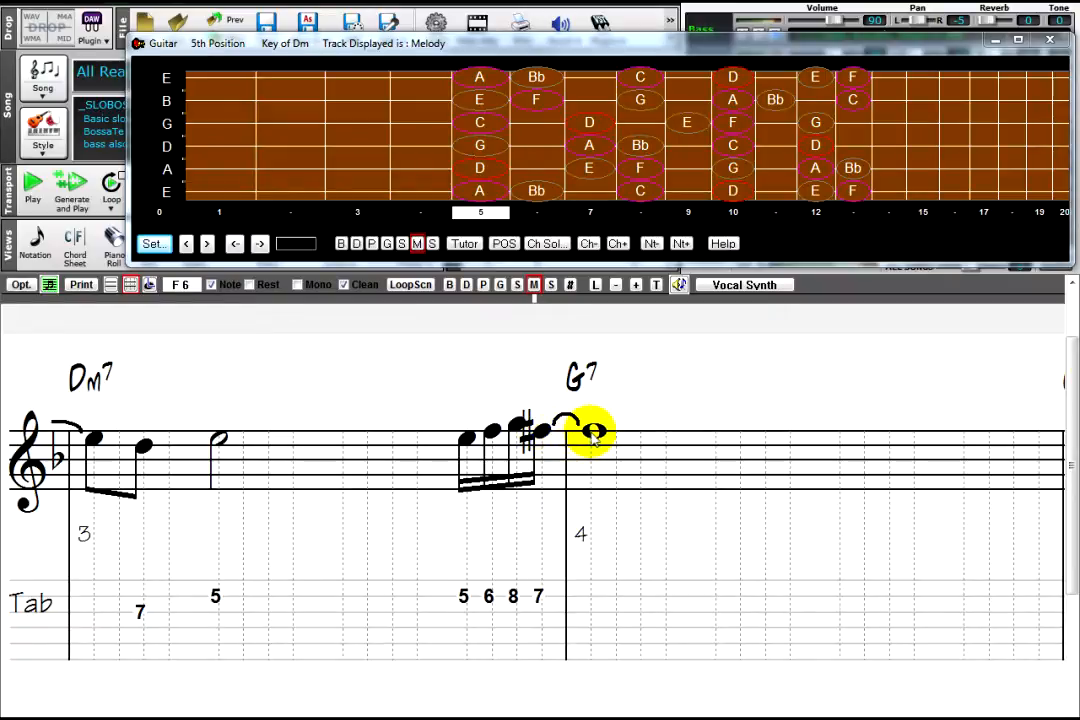
Step: Add the sixteenth notes F natural, E, D and C on beat 1 of bar 4 and a C# on beat 2
click(592, 432)
click(617, 440)
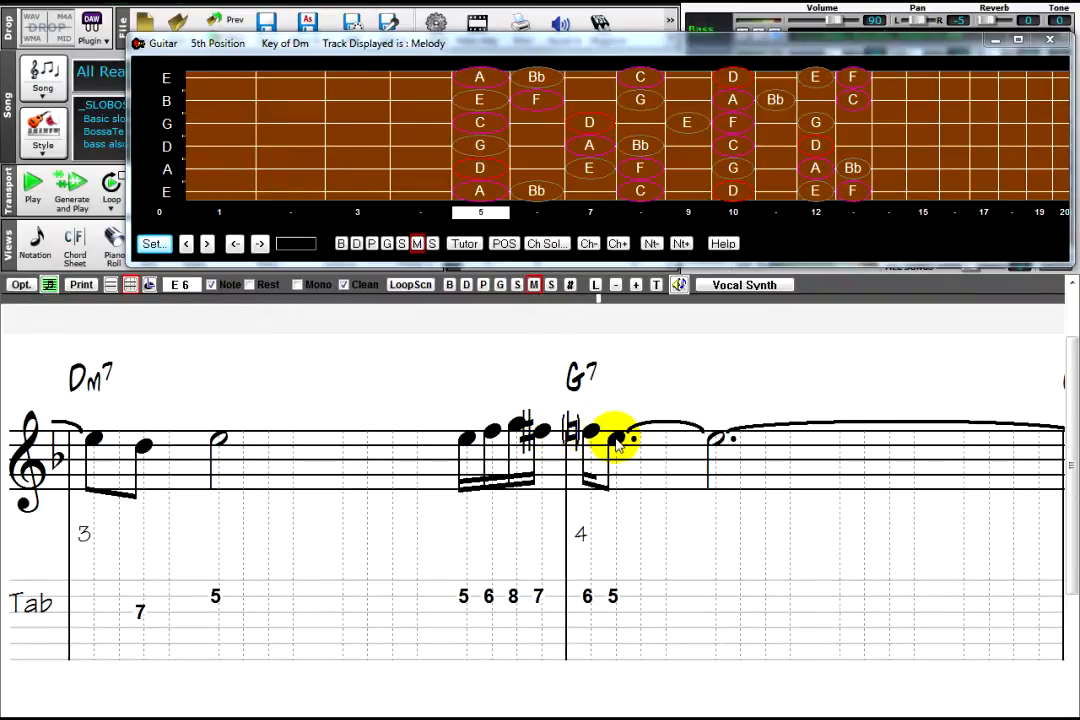
click(641, 447)
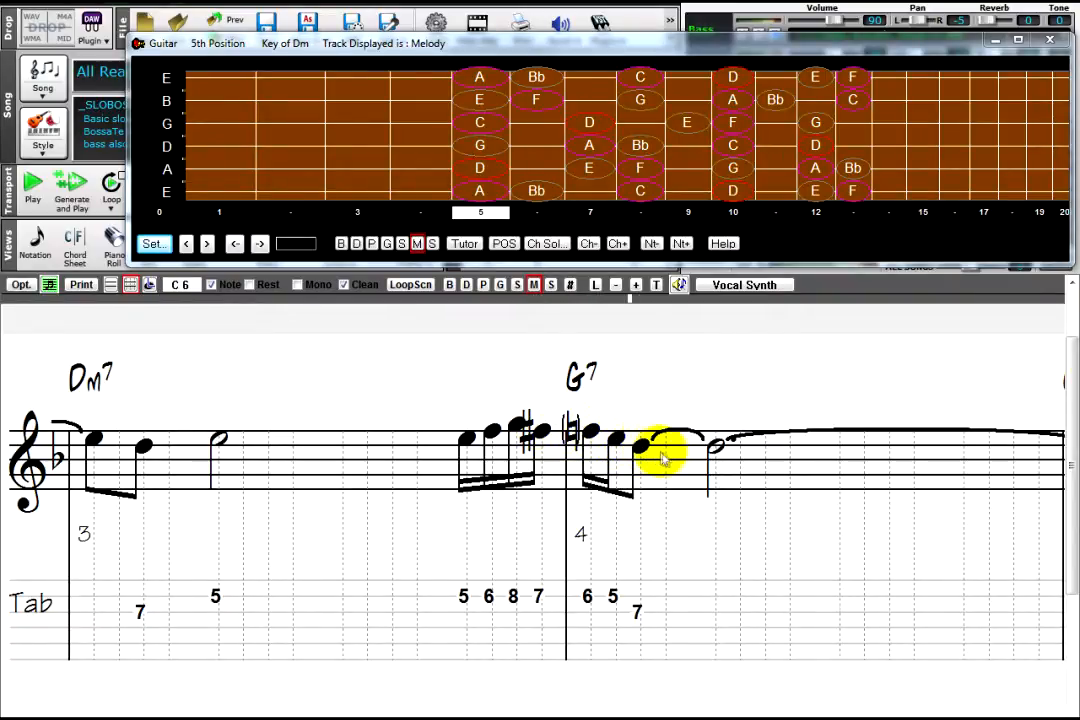
click(666, 457)
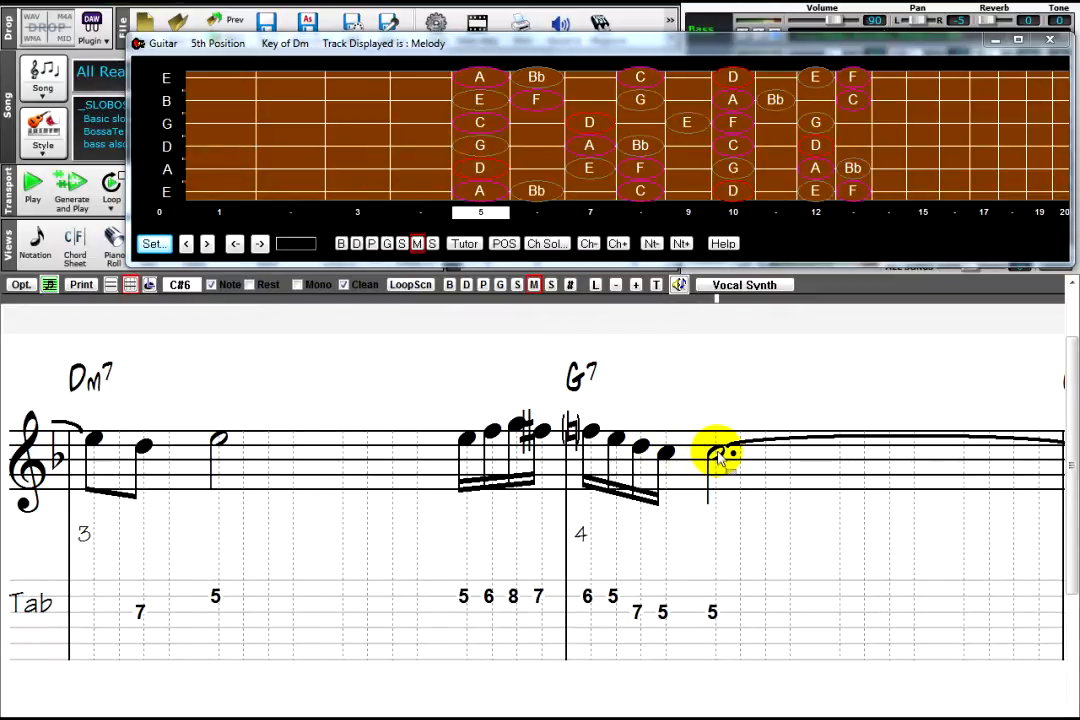
shift+click(719, 457)
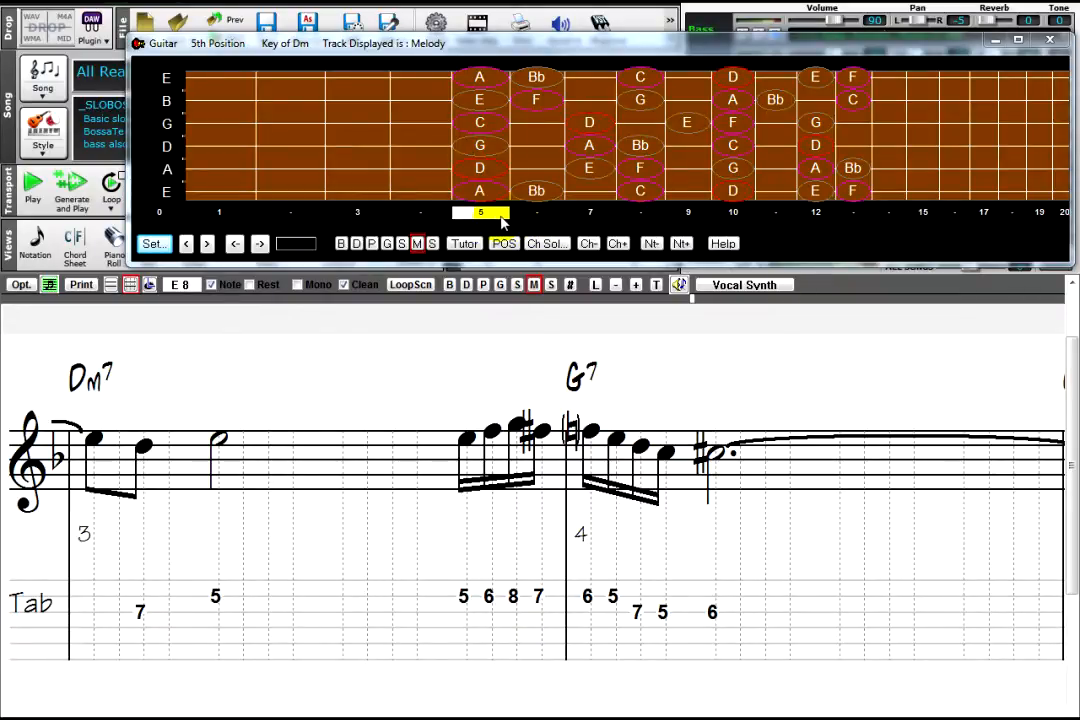
Step: Set the guitar fretboard to 6th position
click(539, 213)
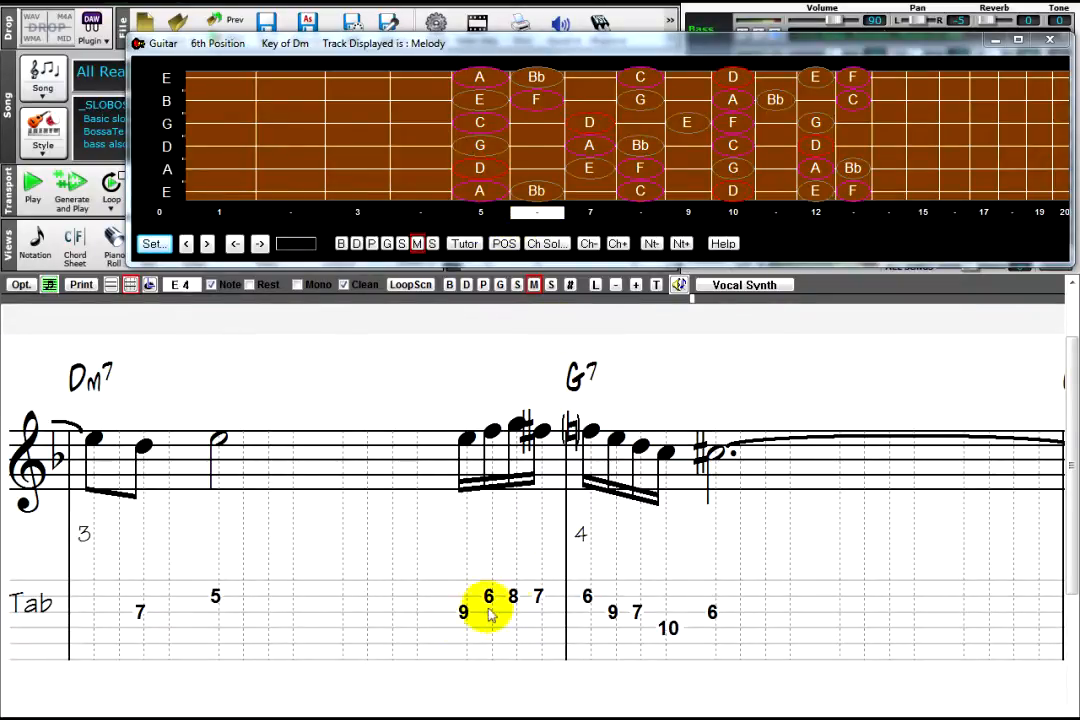
Step: Switch the guitar fretboard through the 7th, 8th and 6th positions to compare the tab, and set it to 5th position
click(590, 213)
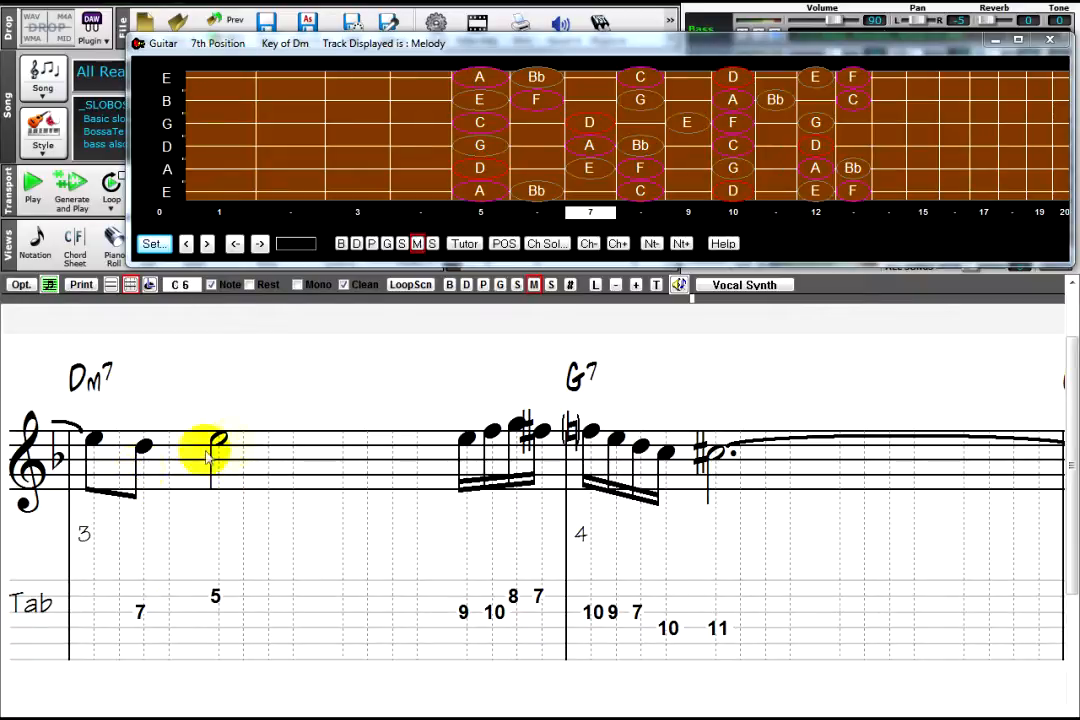
click(637, 213)
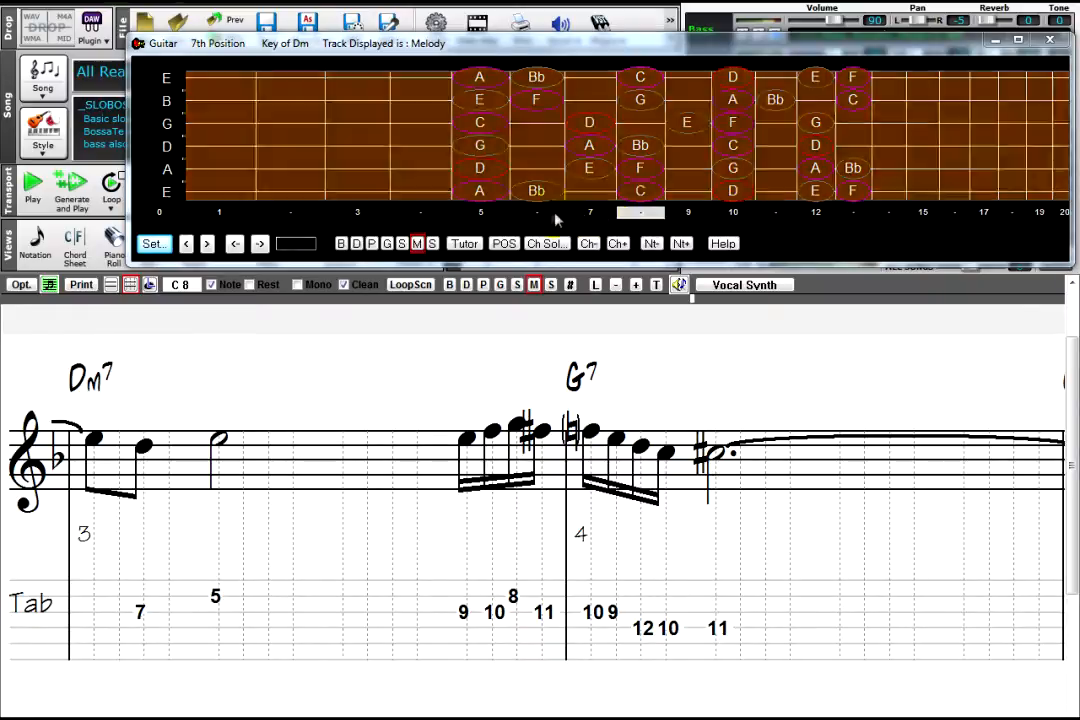
click(555, 214)
click(481, 214)
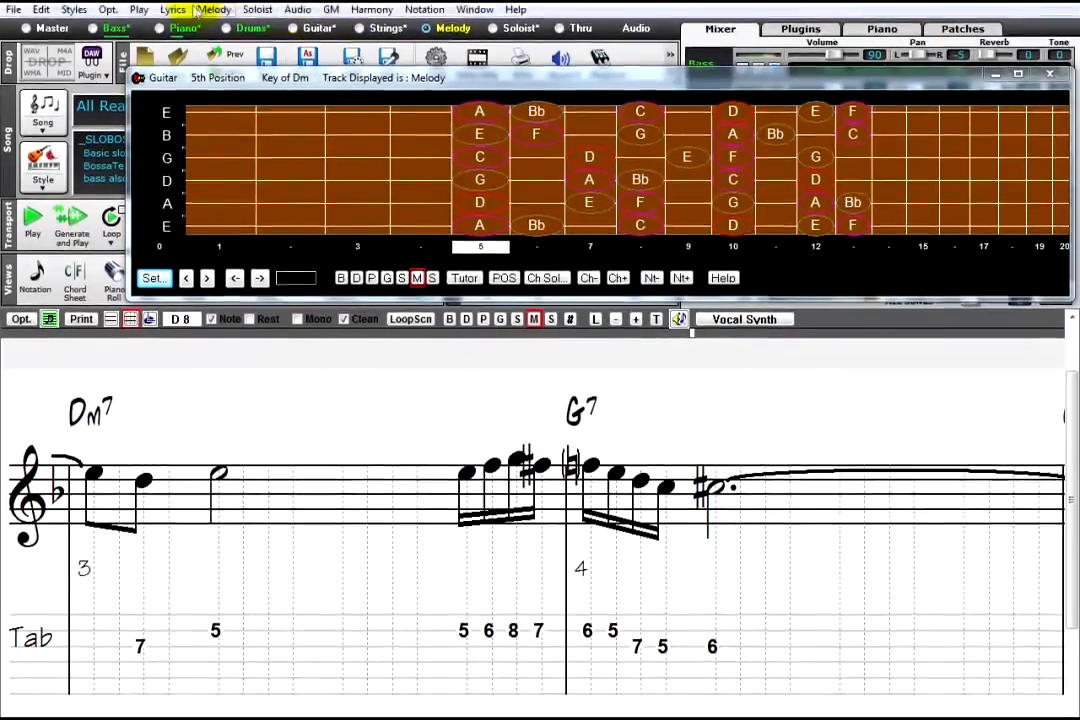
Step: Rechannel the melody to guitar fret position 5 over part of the song, covering 2 bars from bar 3
click(205, 10)
mouse_move(233, 198)
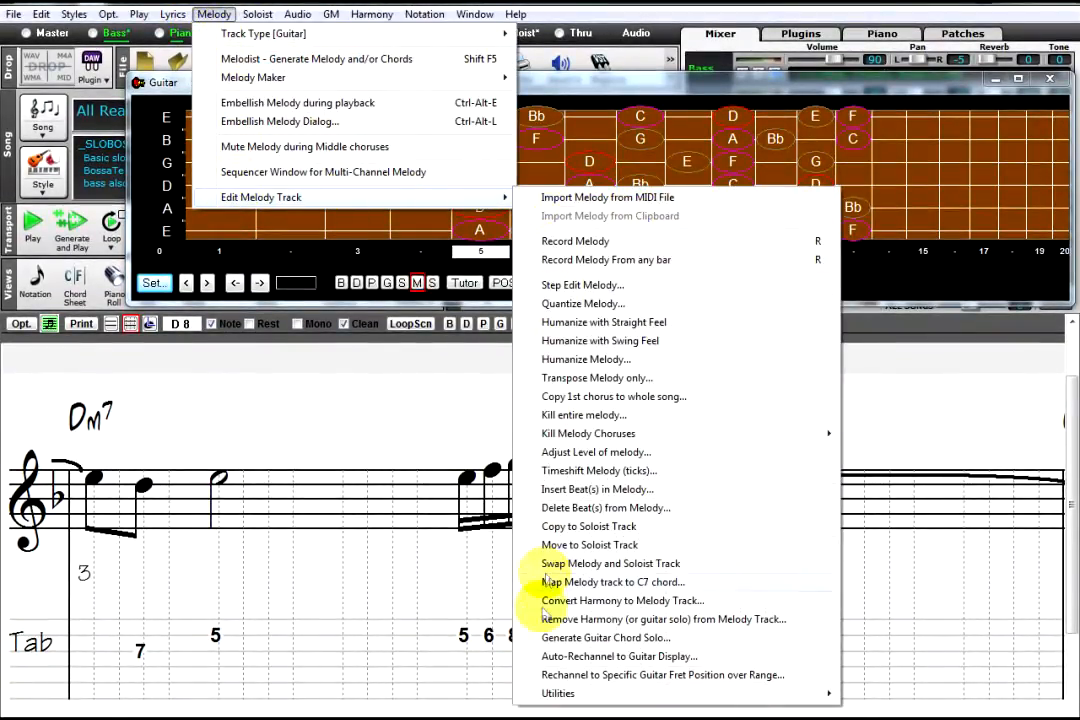
click(805, 677)
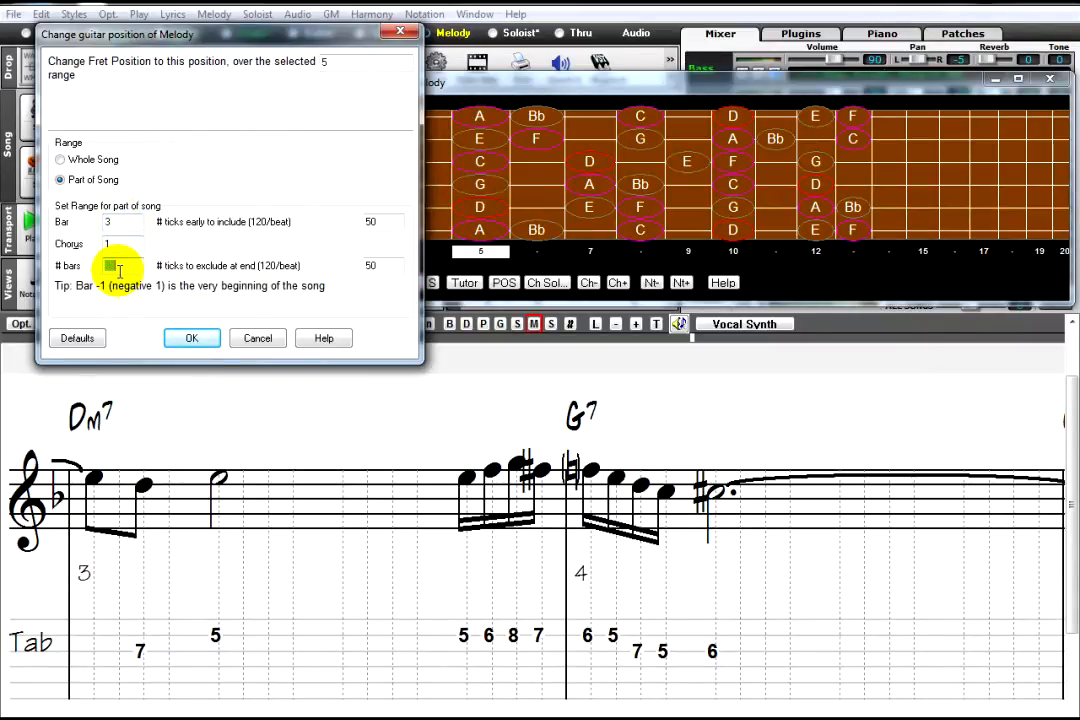
drag(120, 271, 82, 272)
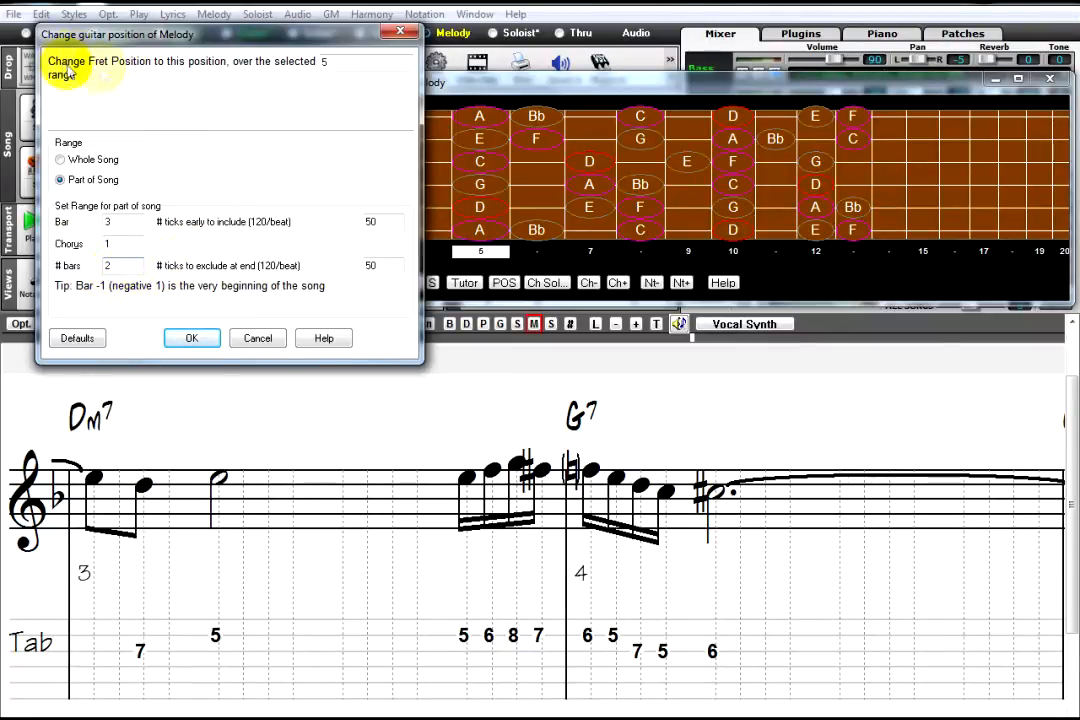
double_click(323, 61)
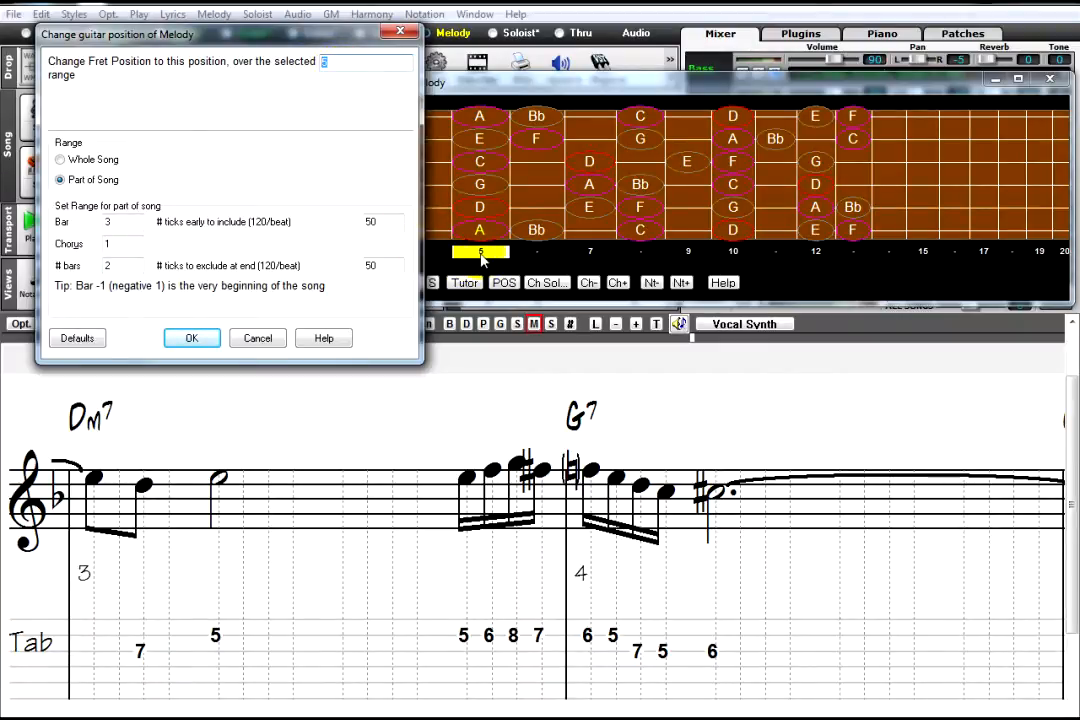
click(195, 340)
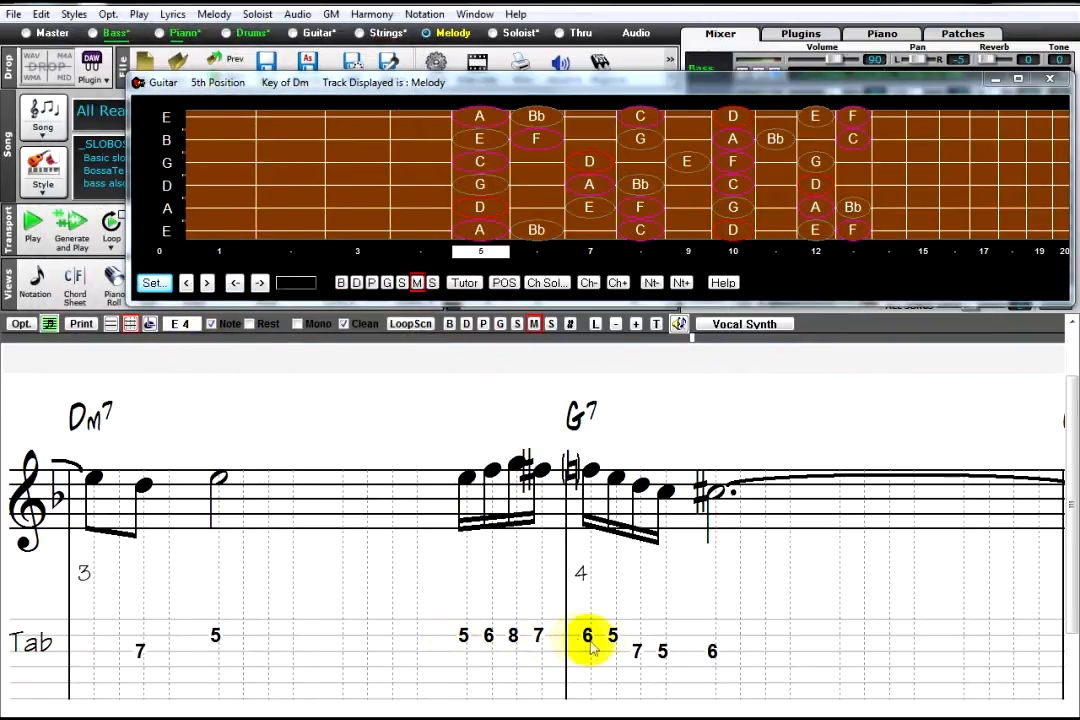
Step: Check the channel numbers in the melody's event list and test the tab at other fretboard positions, returning to 5th position
click(568, 324)
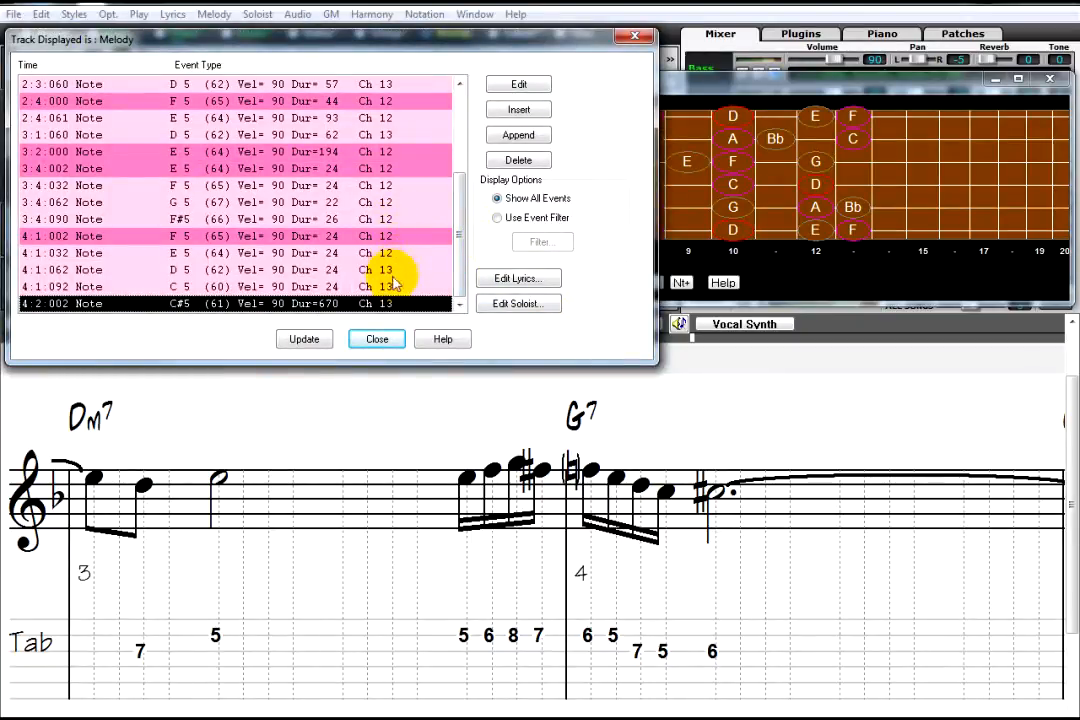
click(396, 345)
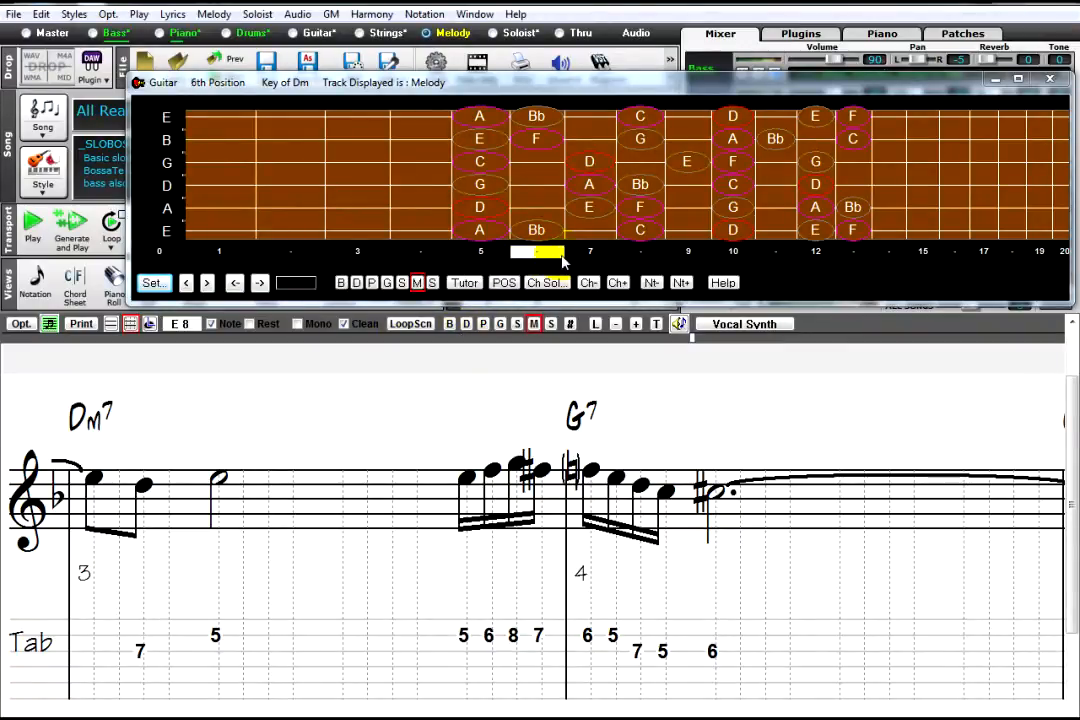
drag(535, 254, 590, 253)
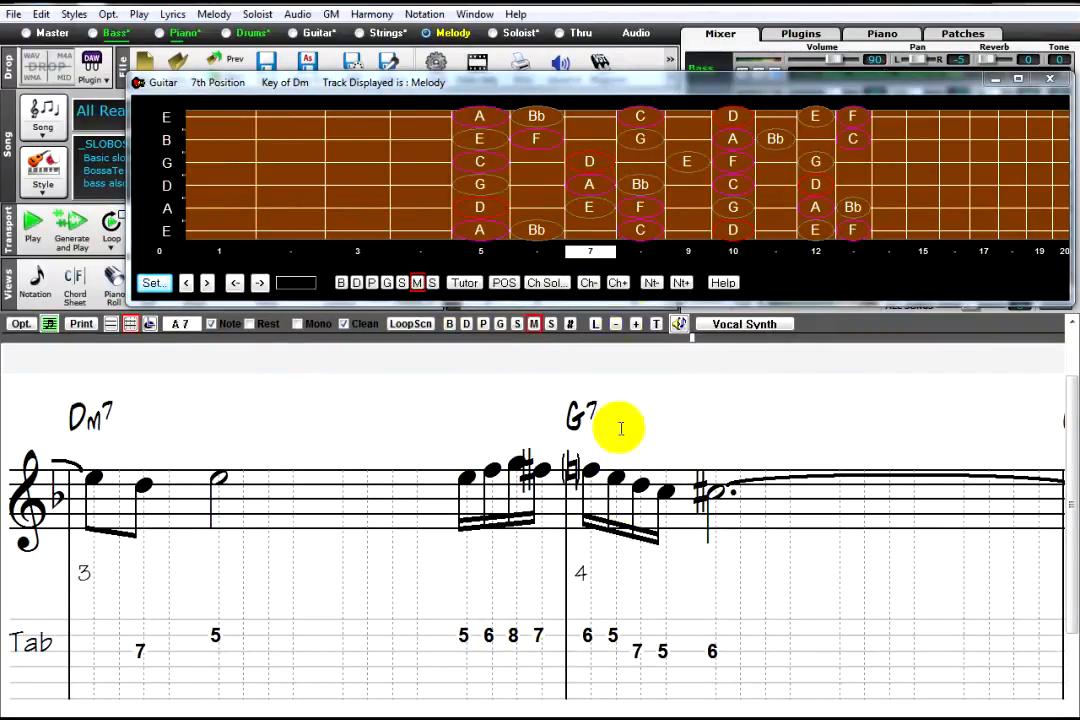
click(646, 254)
drag(693, 254, 484, 260)
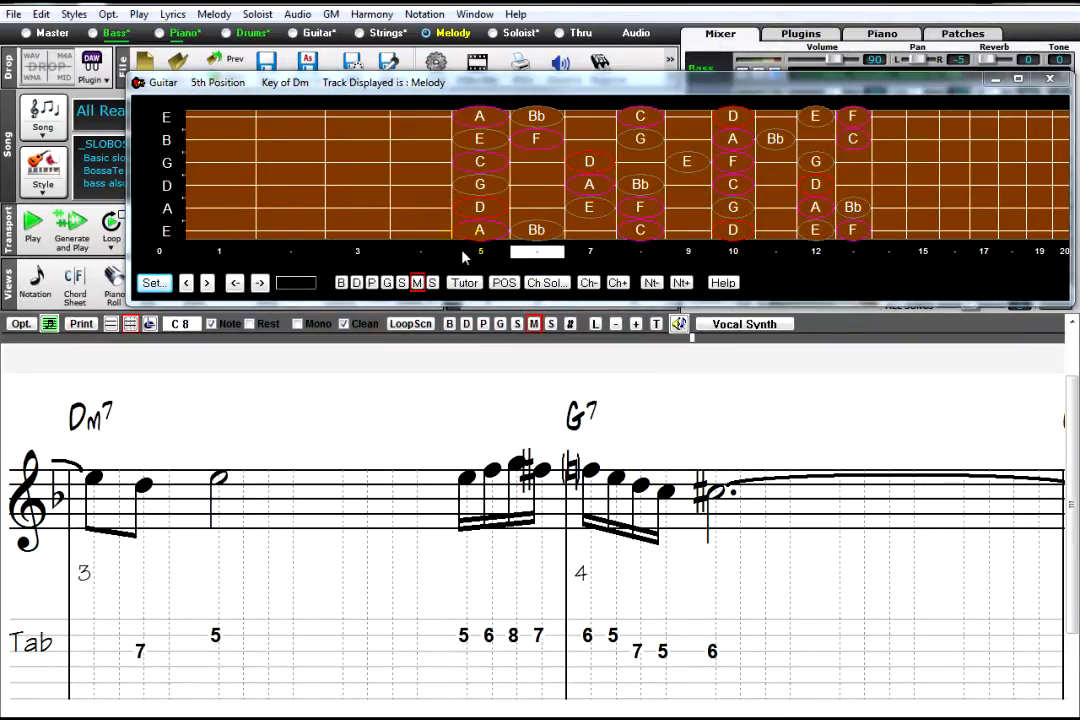
click(446, 253)
click(476, 253)
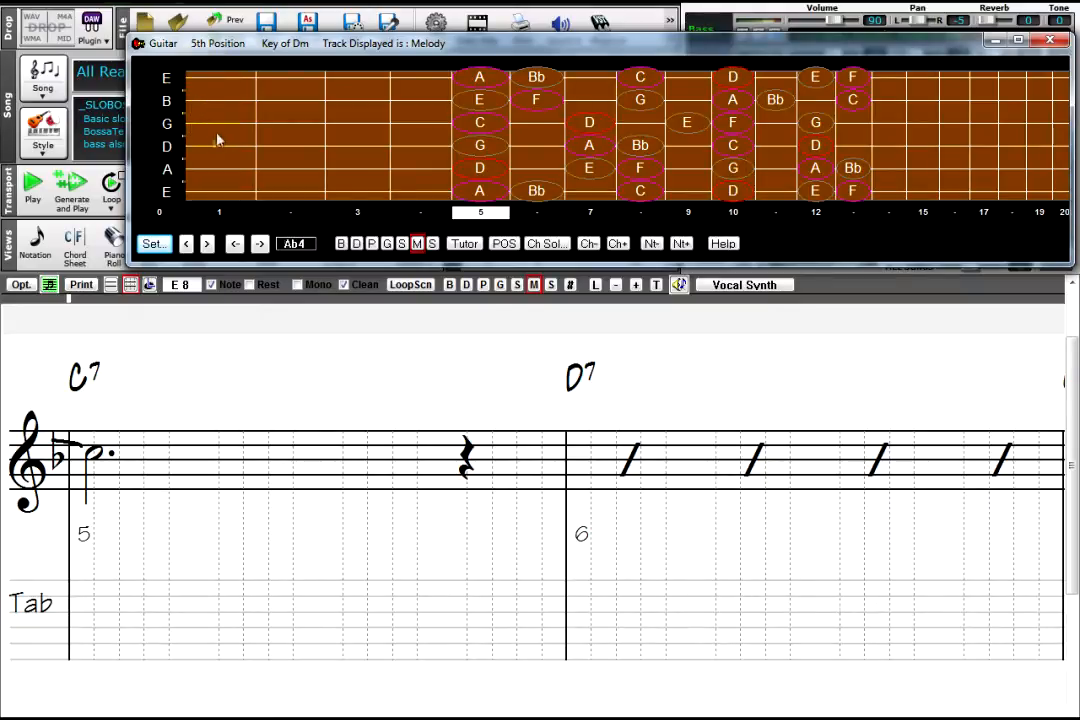
Step: Enter A on beat 1, Bb and A eighth notes on beat 2, and A on the offbeat of beat 4 in bar 5
click(96, 476)
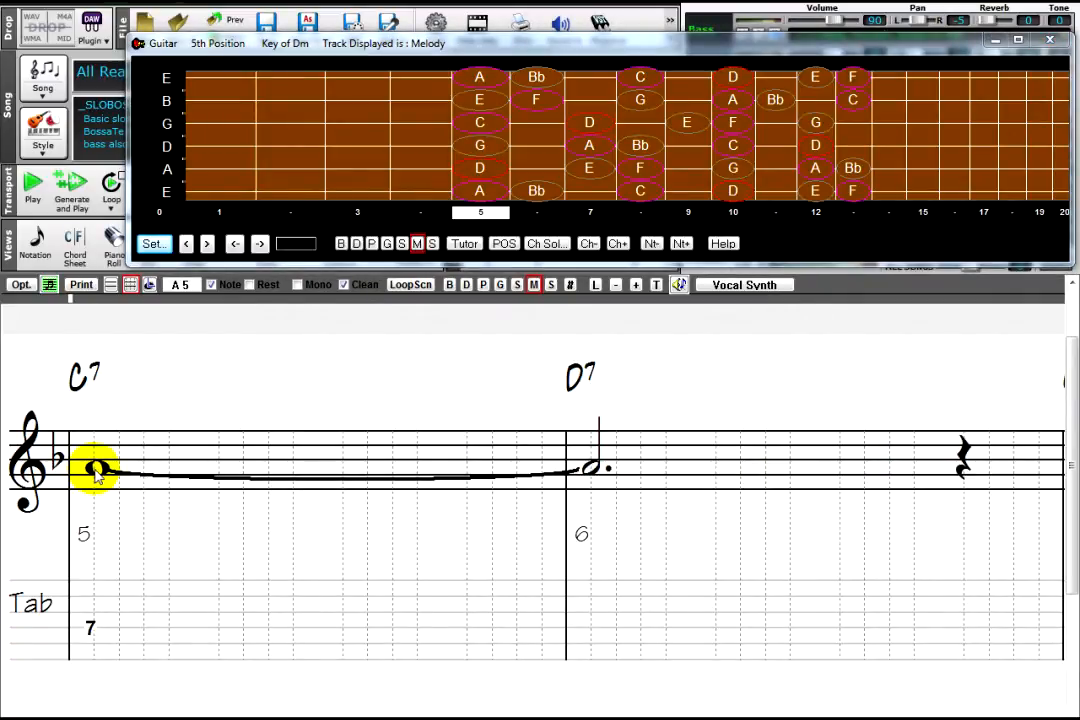
click(221, 467)
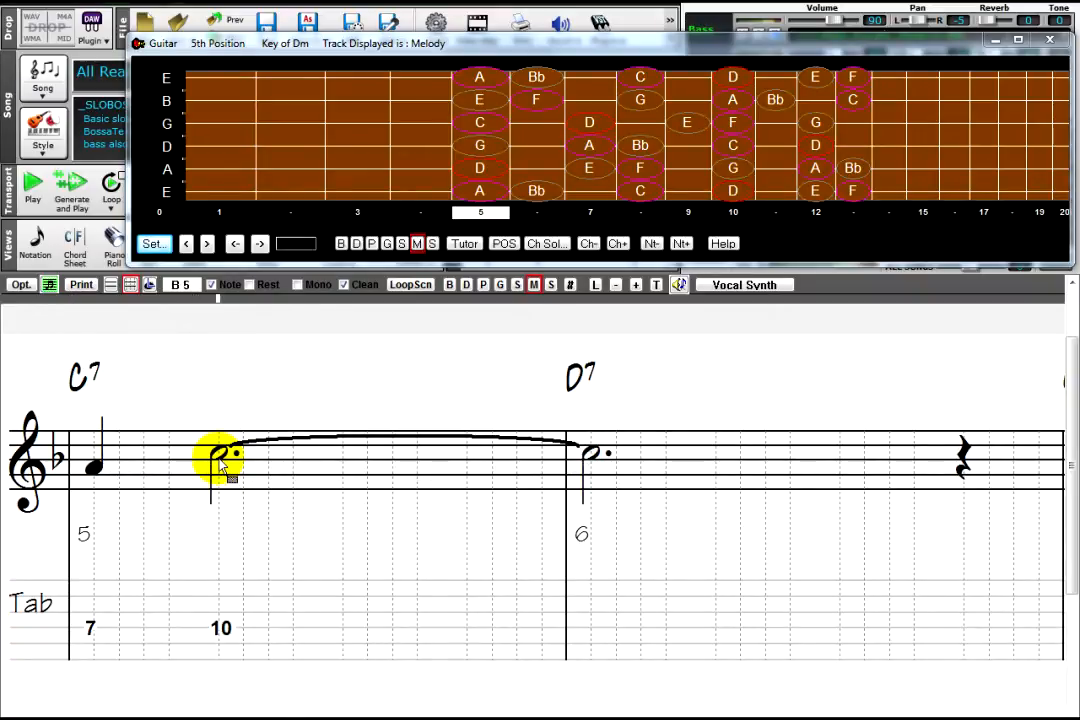
click(222, 465)
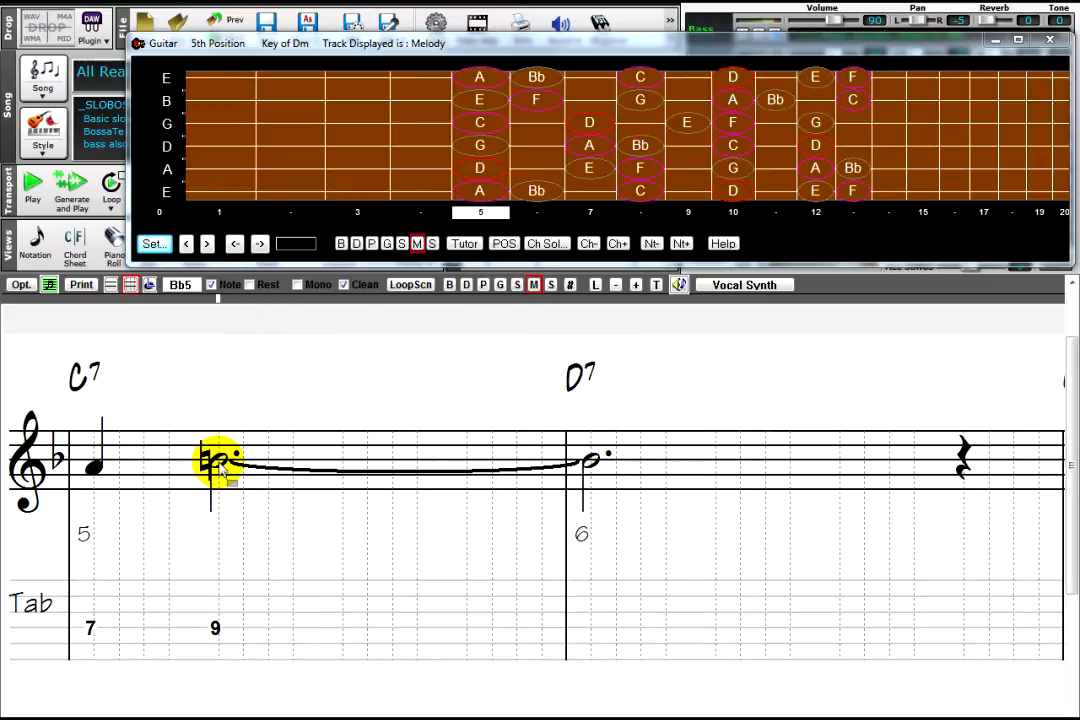
click(268, 470)
click(518, 470)
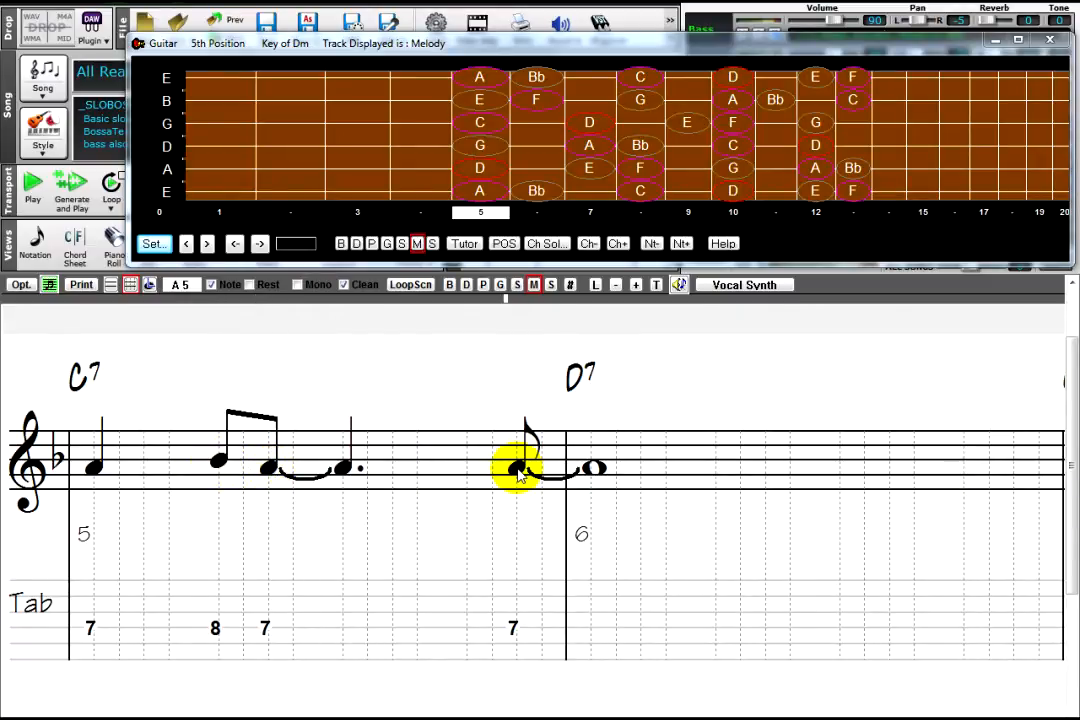
Step: Enter the quarter notes Bb, B natural, C and D on beats 1 to 4 of bar 6
click(592, 462)
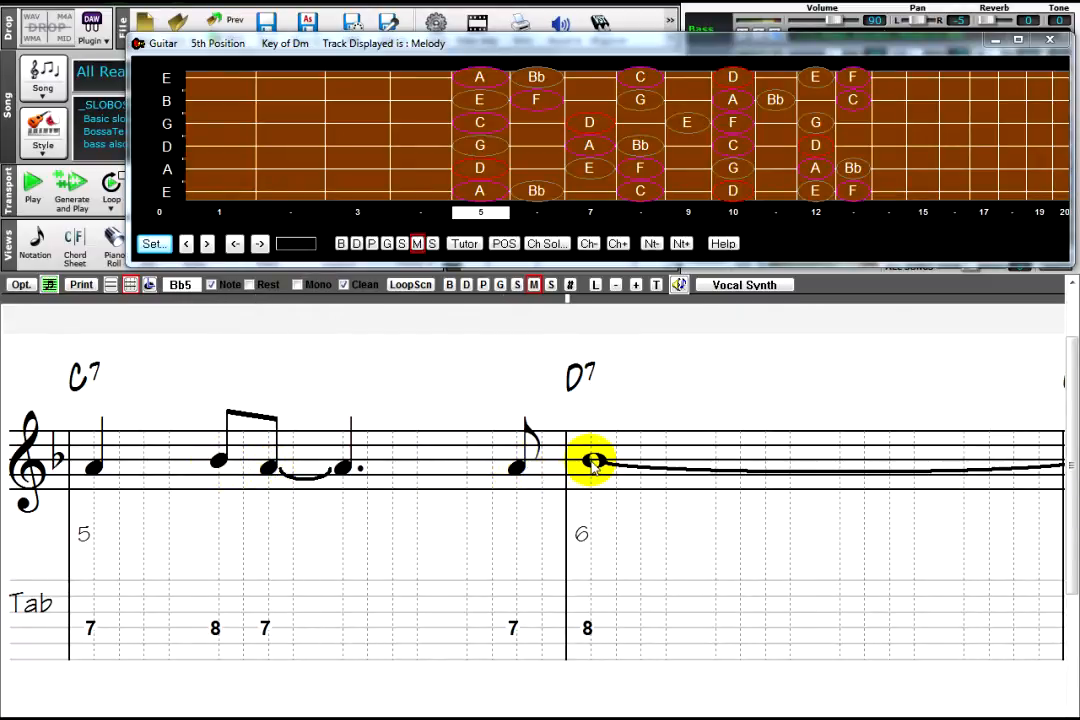
click(716, 457)
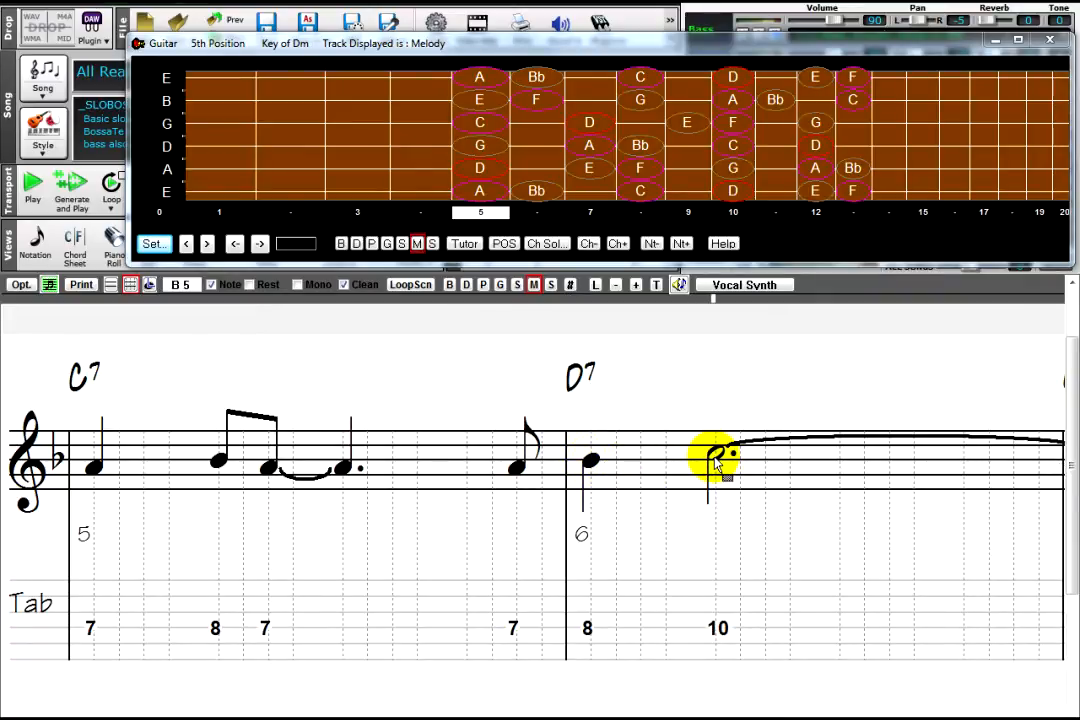
click(716, 462)
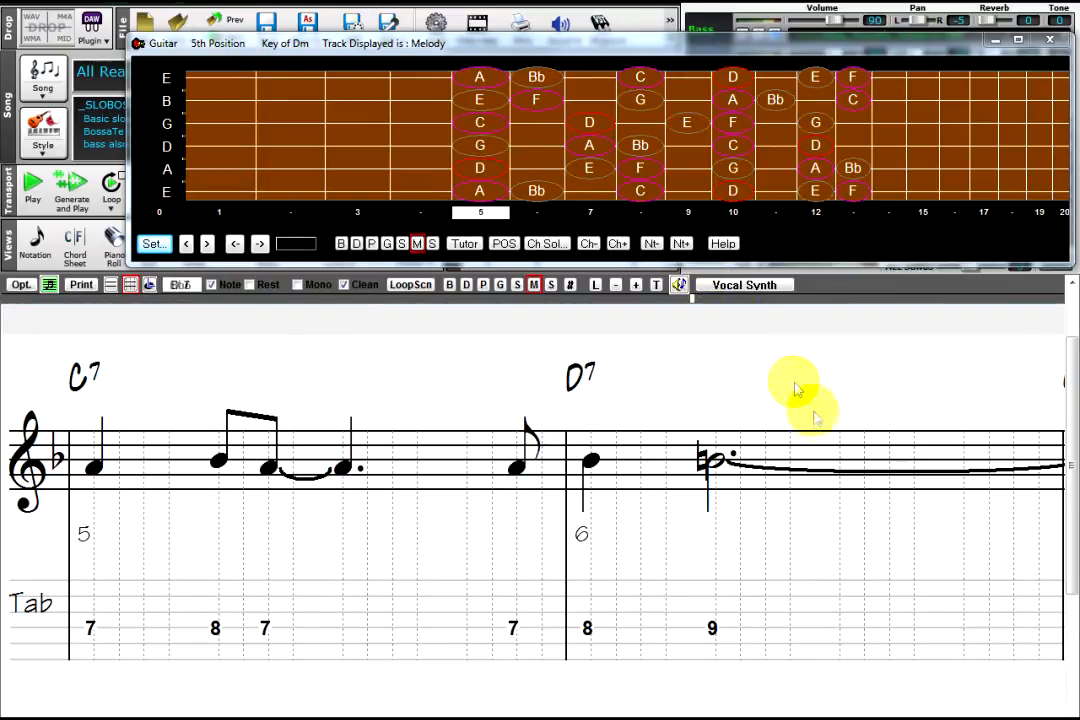
click(840, 460)
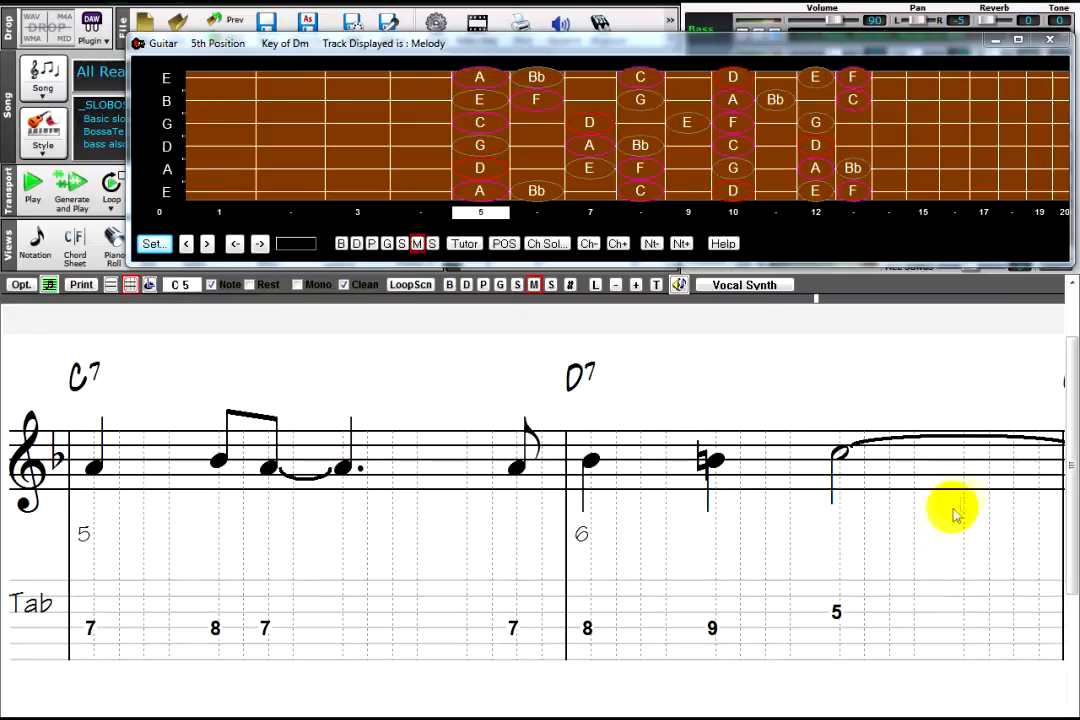
click(965, 446)
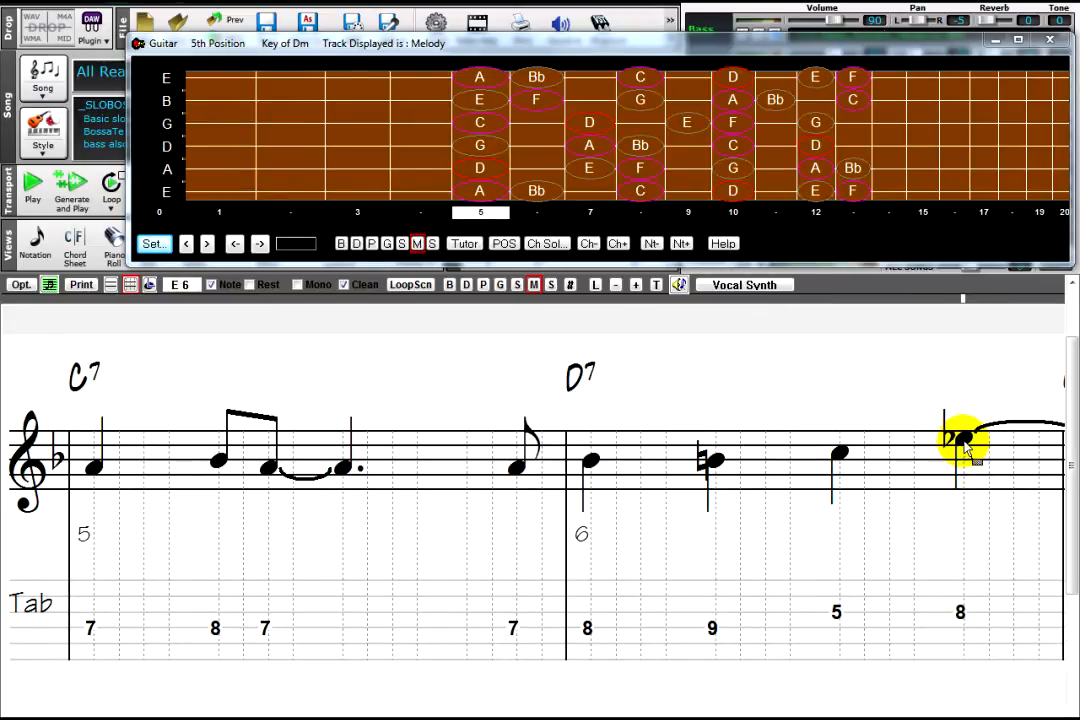
drag(964, 447, 964, 447)
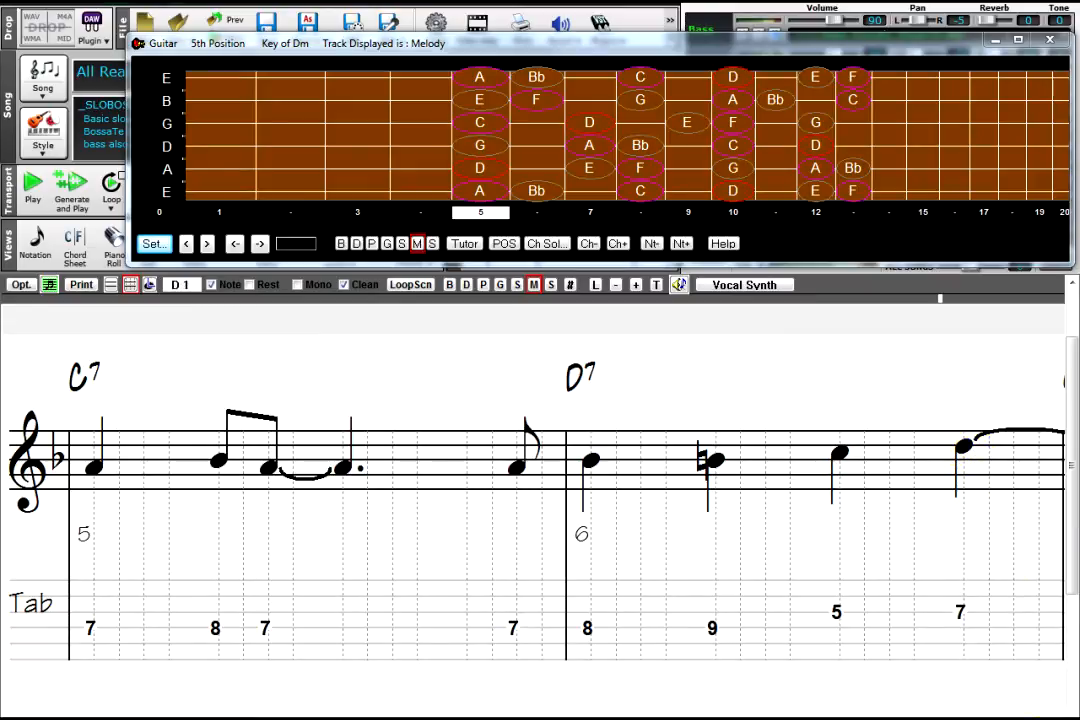
Step: Enter the eighth notes E and C on beat 1 of bar 7 and a D on beat 2
key(Page_Down)
click(92, 436)
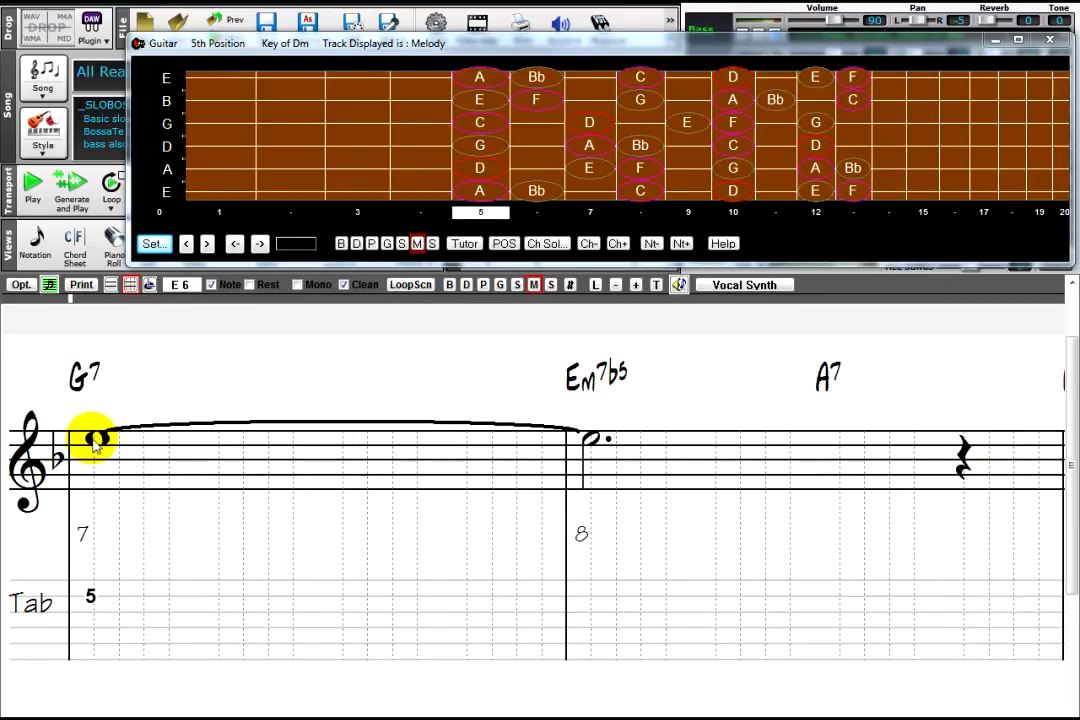
click(145, 455)
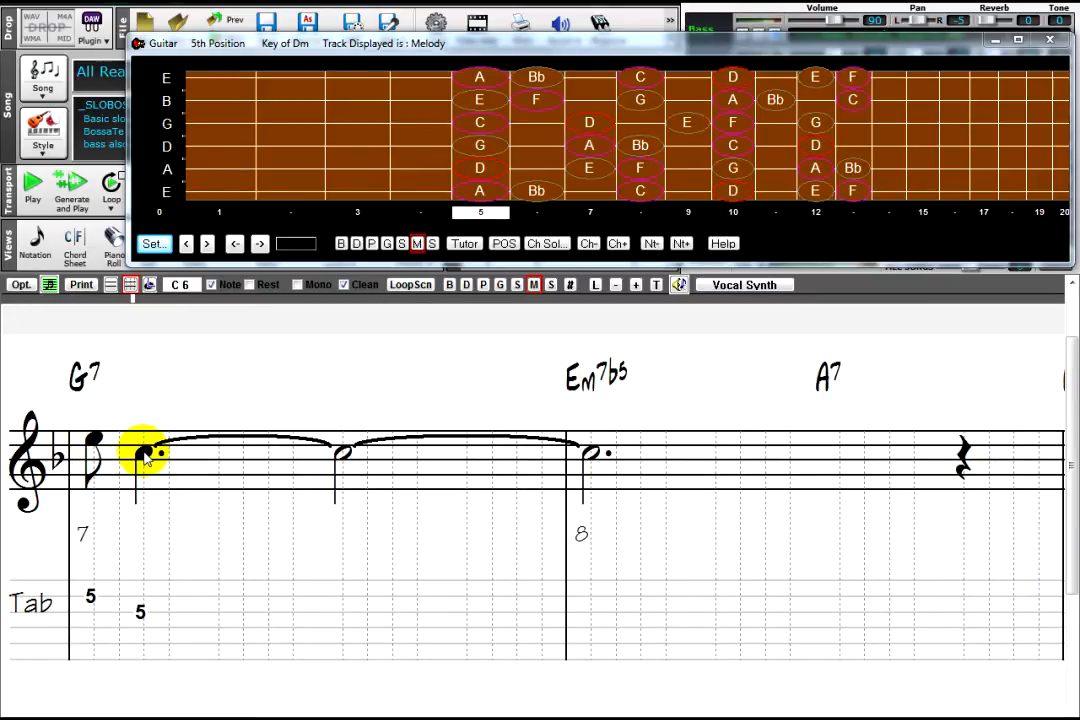
click(216, 449)
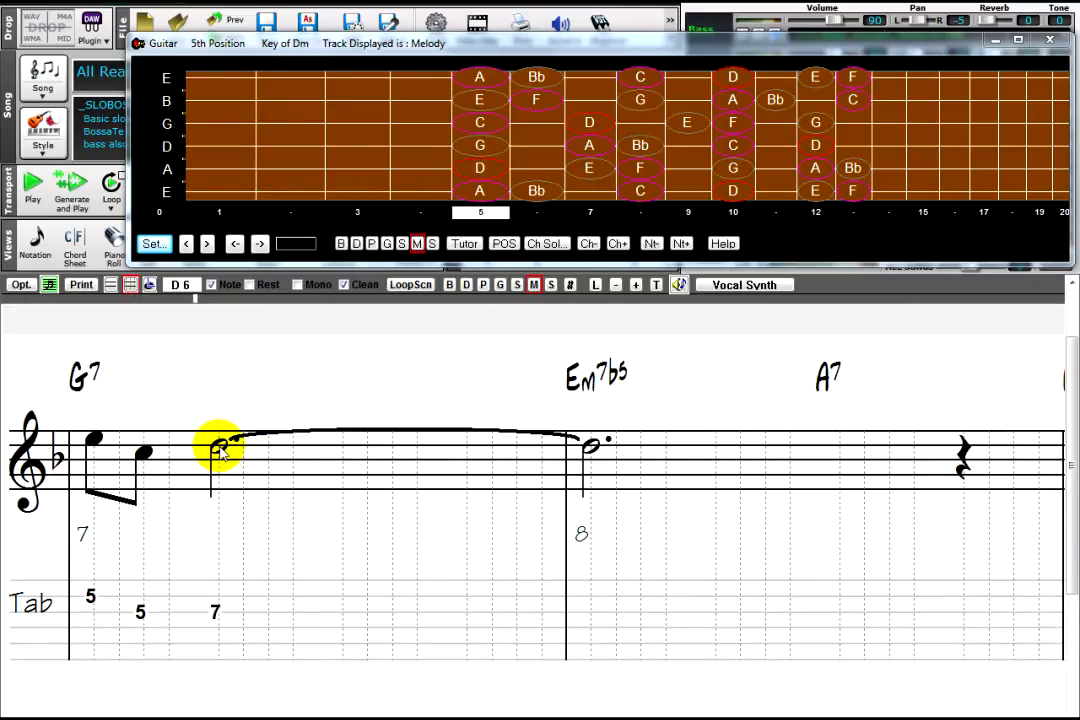
drag(215, 718, 52, 718)
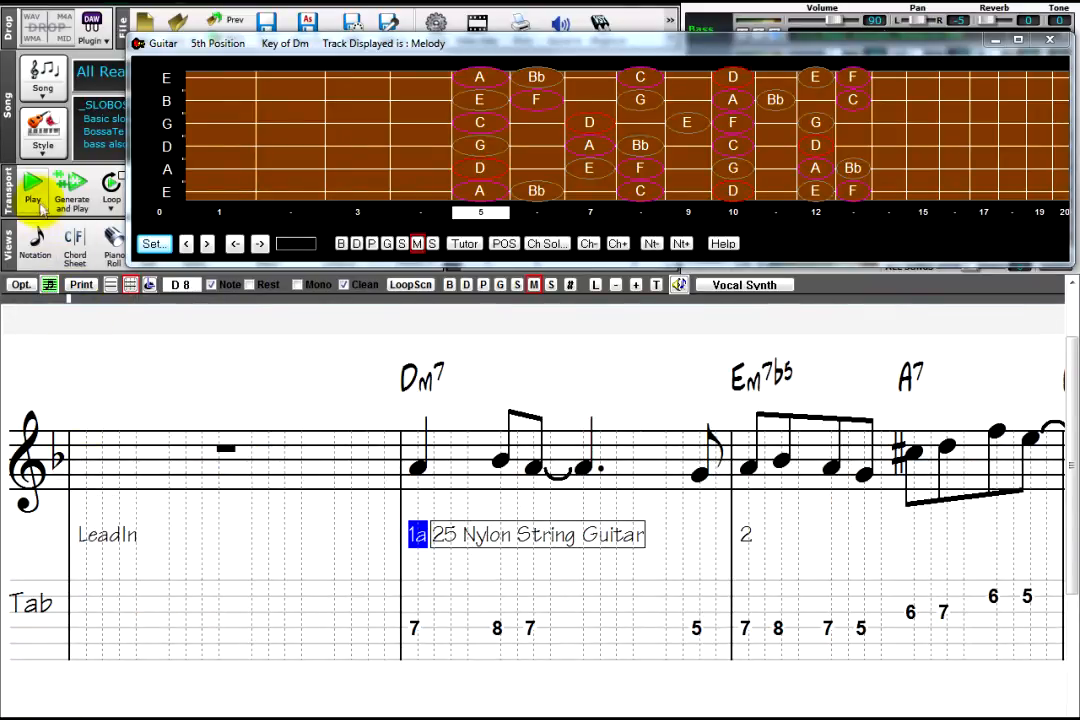